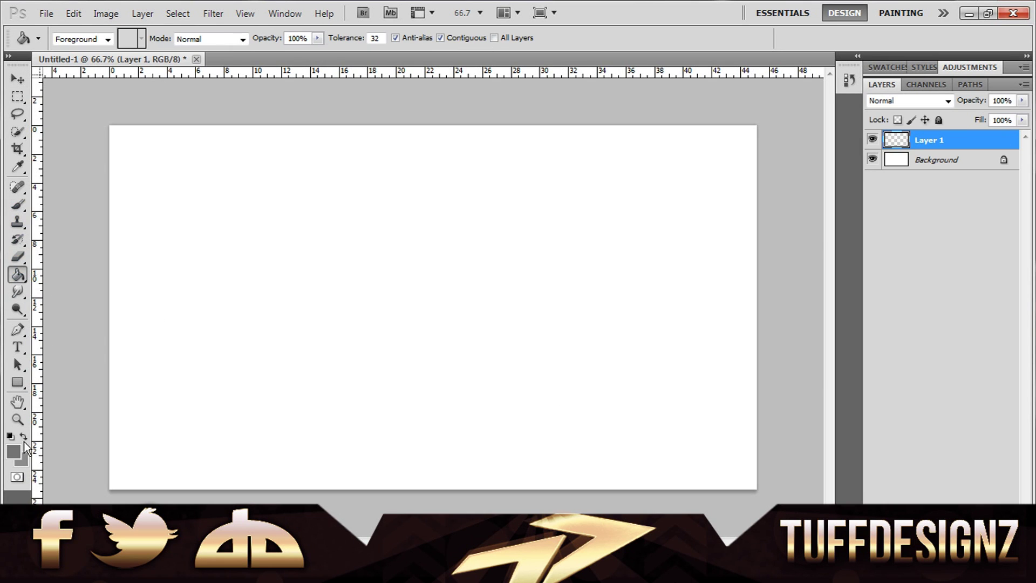
- Fill Layer 1 with a Foreground to Background radial gradient, white at the centre to black edges
click(113, 38)
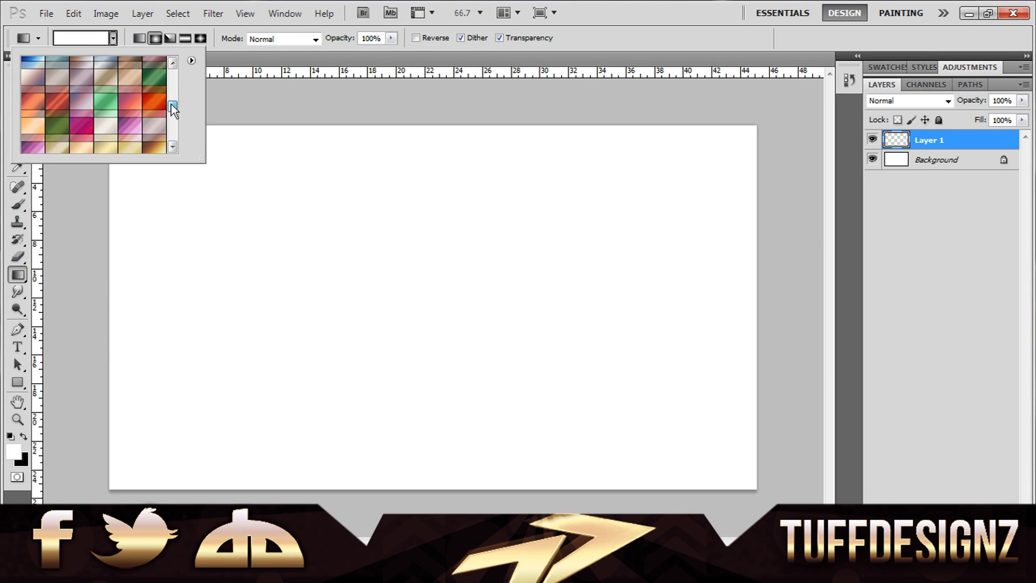
double_click(155, 72)
drag(427, 341, 426, 78)
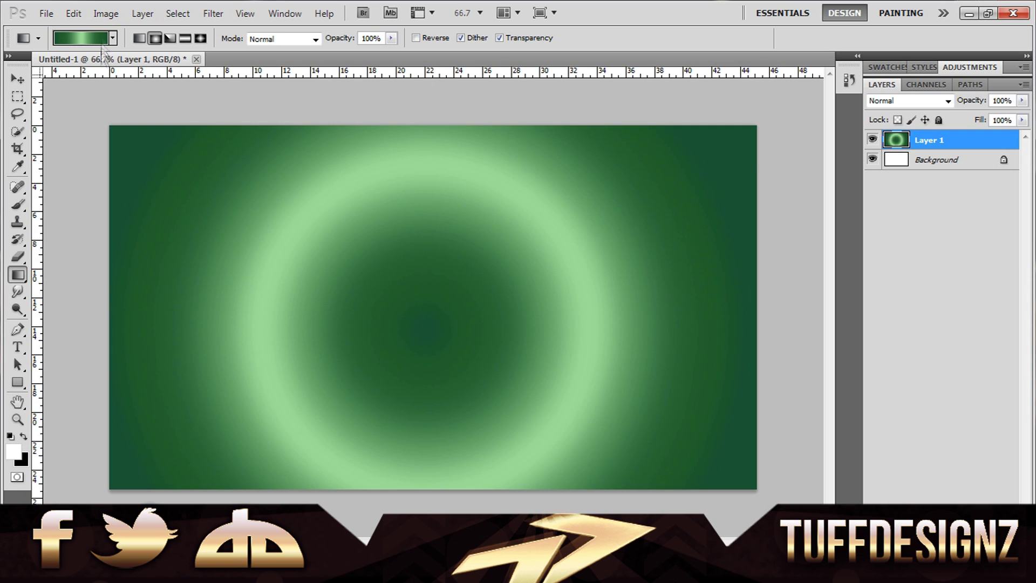
click(81, 37)
drag(967, 190, 968, 224)
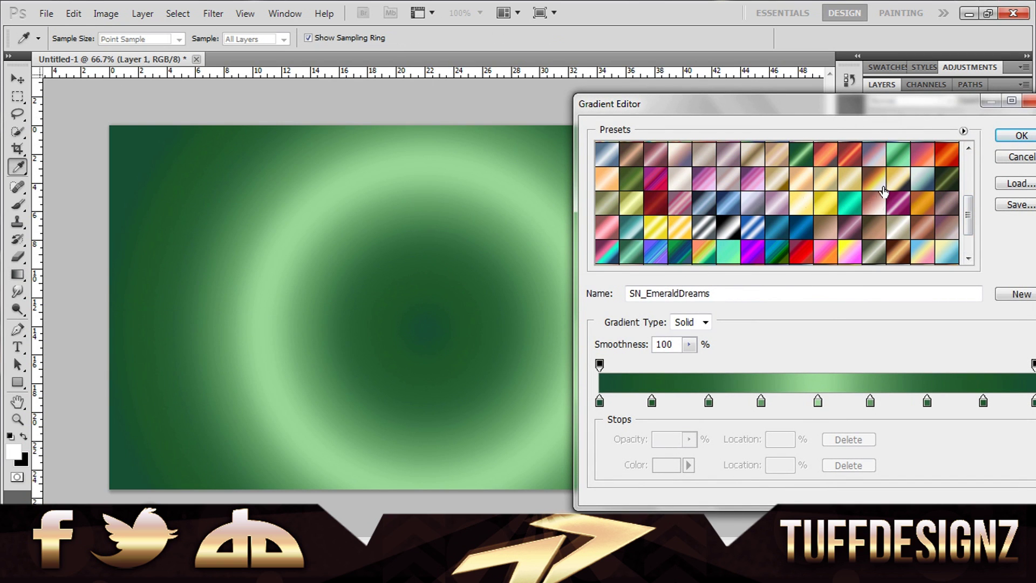
scroll(932, 232, up, 5)
click(607, 153)
click(1021, 135)
drag(396, 82, 417, 337)
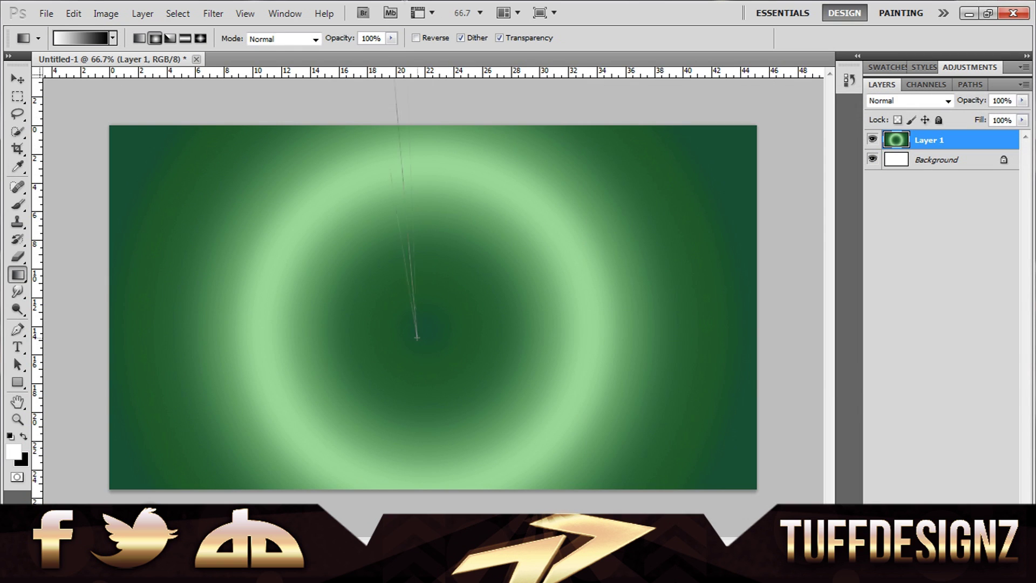
drag(423, 79, 423, 80)
drag(444, 329, 443, 329)
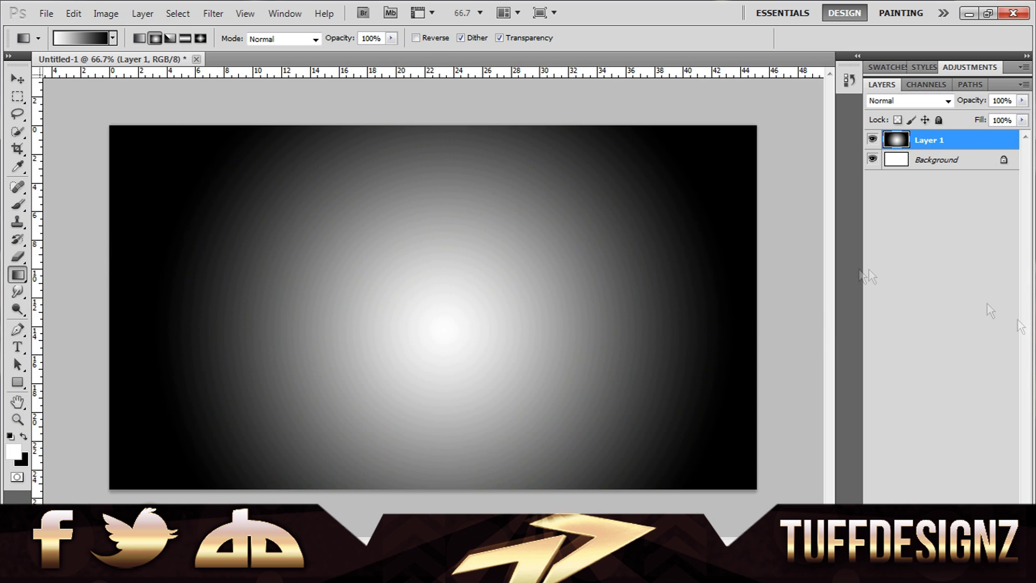
- Turn on a Color Overlay for Layer 1 and try different overlay blend modes
double_click(965, 150)
click(625, 395)
click(850, 250)
click(853, 377)
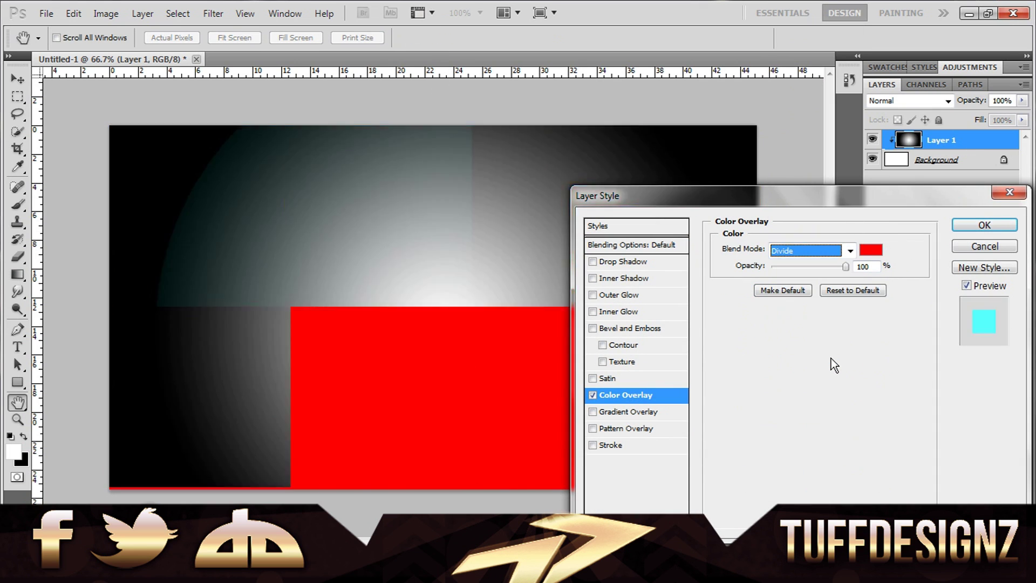
- Change the Color Overlay blend mode and try a green overlay colour
key(Up)
key(Up)
key(Up)
key(Up)
key(Up)
key(Up)
click(871, 250)
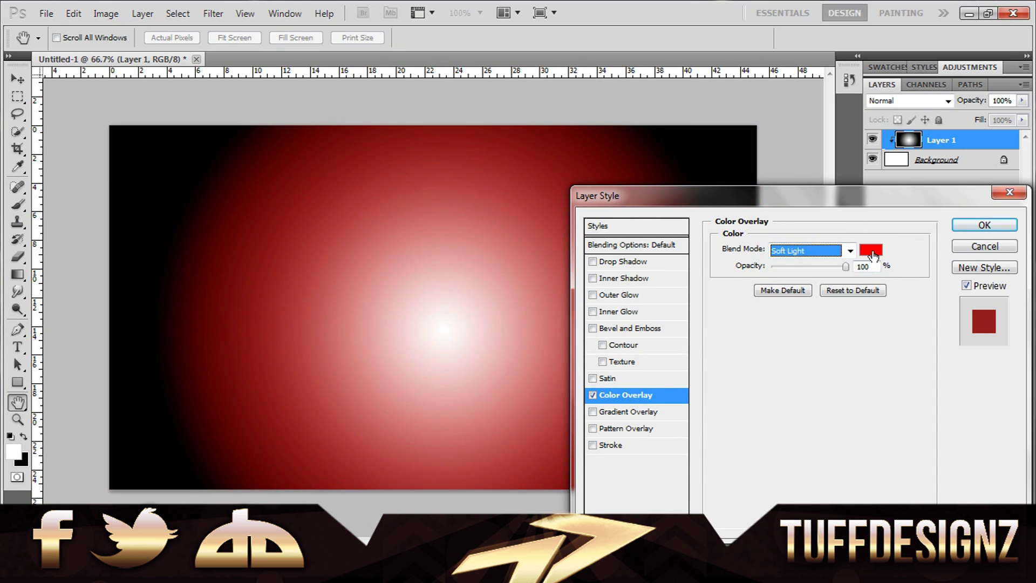
click(768, 453)
click(912, 327)
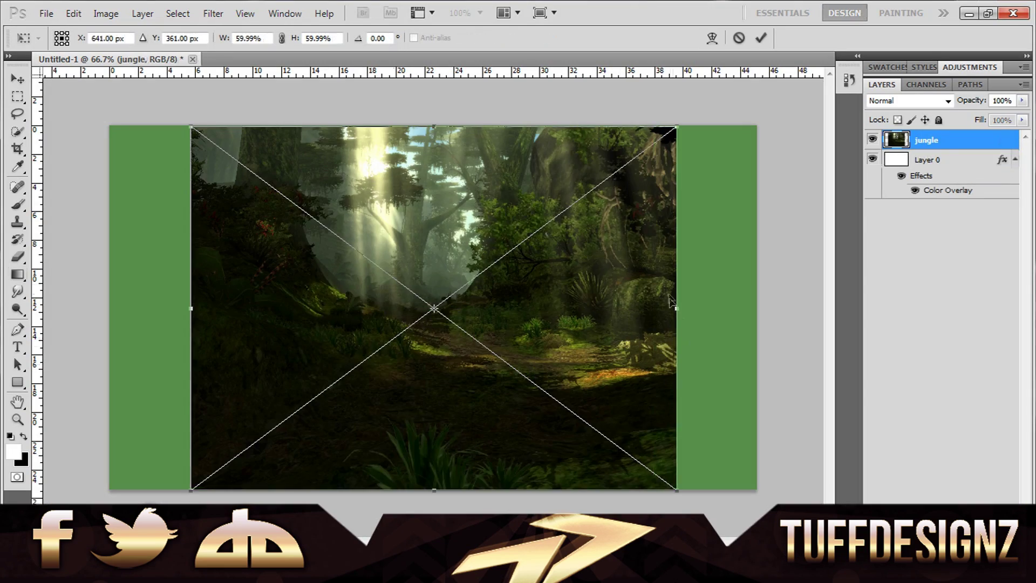
- Scale the jungle photo to cover the canvas and place the throne image in the centre
drag(681, 308, 803, 308)
drag(197, 309, 69, 309)
drag(446, 224, 451, 216)
click(968, 14)
mouse_move(144, 443)
mouse_down()
mouse_move(592, 485)
mouse_move(554, 447)
mouse_up()
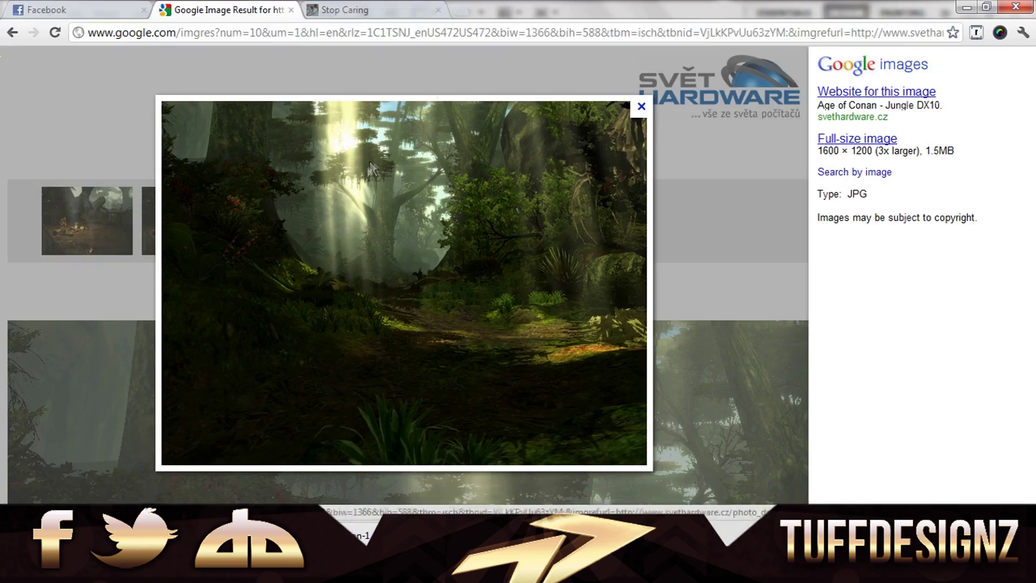
- Search Google Images for 'lions png'
text(lions)
key(Return)
click(141, 85)
click(350, 118)
text(png)
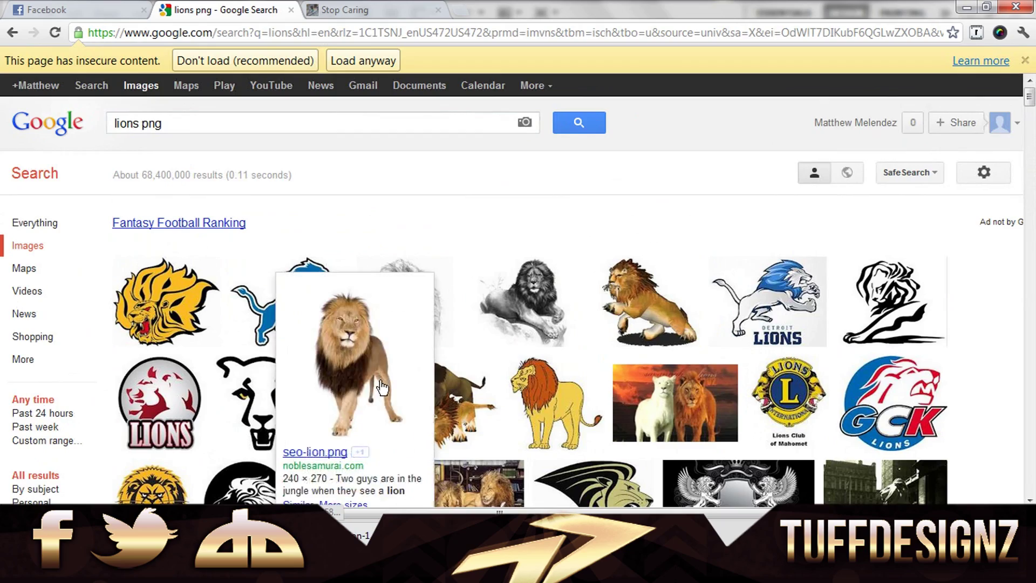
- Scroll through the lion PNG image results
scroll(671, 218, down, 15)
scroll(671, 217, down, 8)
scroll(672, 218, down, 8)
scroll(671, 217, down, 8)
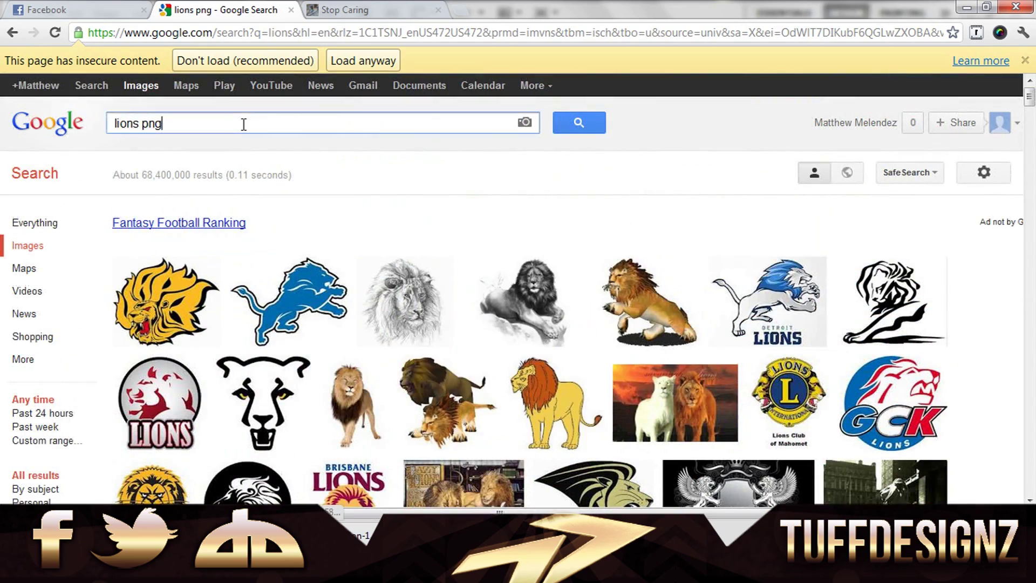
scroll(244, 124, down, 1)
scroll(244, 124, down, 5)
scroll(244, 127, down, 5)
scroll(243, 130, down, 6)
scroll(244, 129, down, 5)
scroll(244, 130, down, 5)
scroll(243, 129, down, 5)
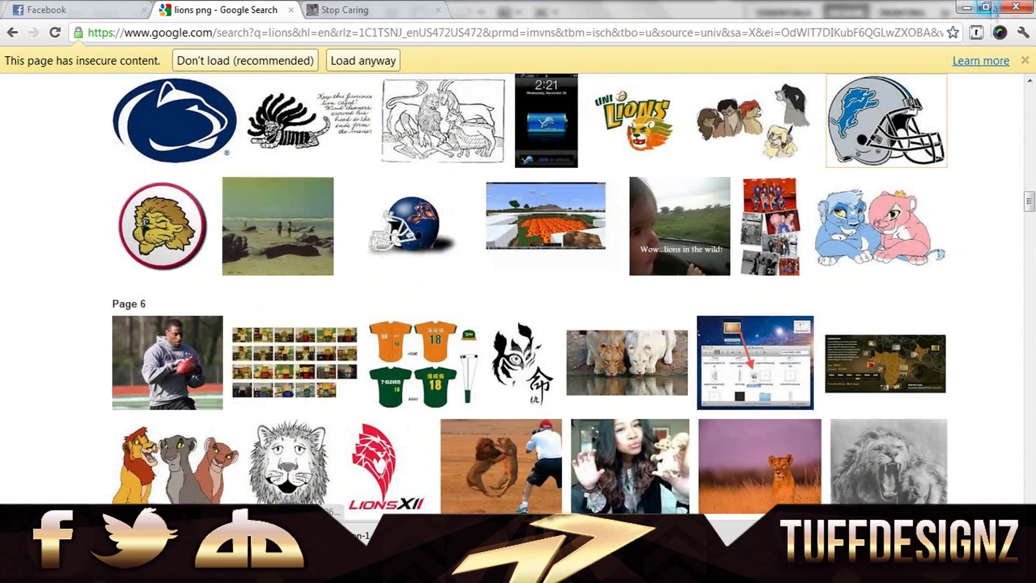
click(967, 8)
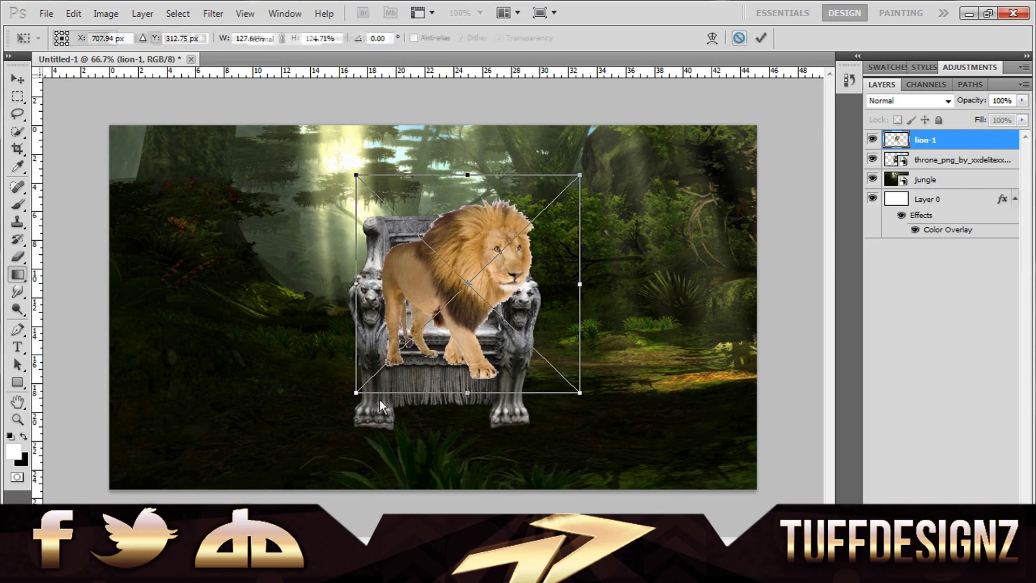
- Open the standing lion image result and send a chat message
scroll(67, 386, up, 15)
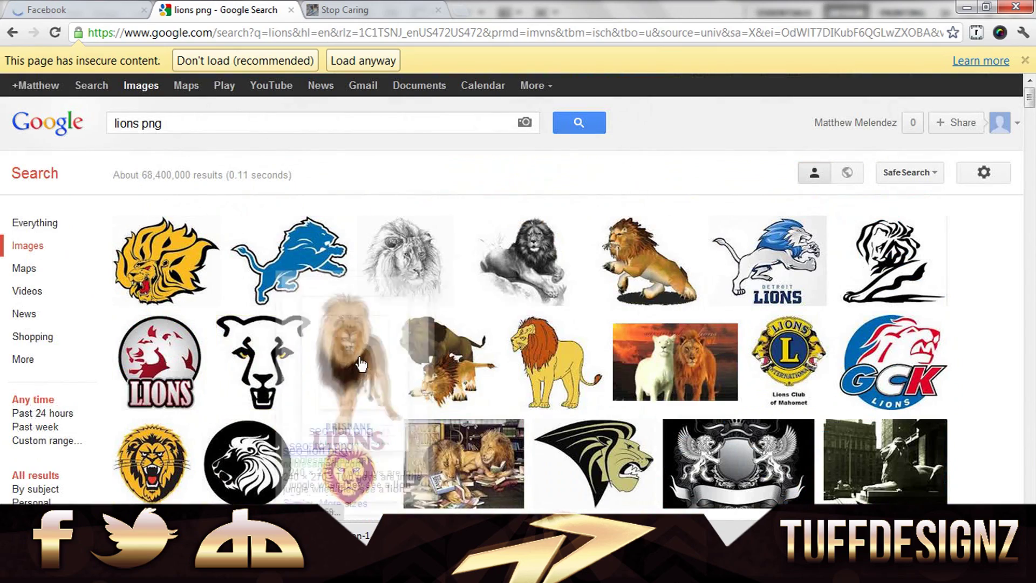
click(540, 254)
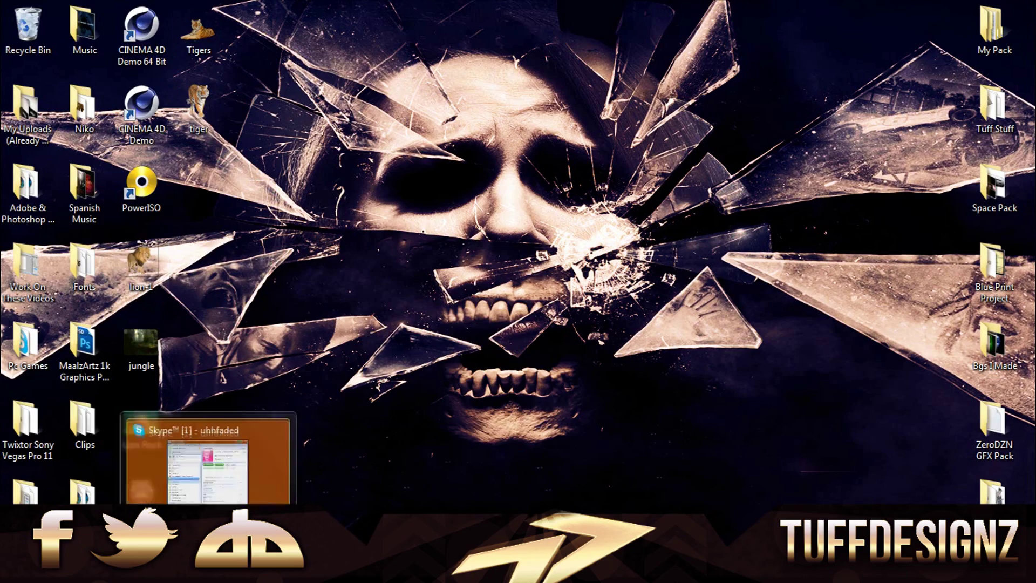
click(208, 464)
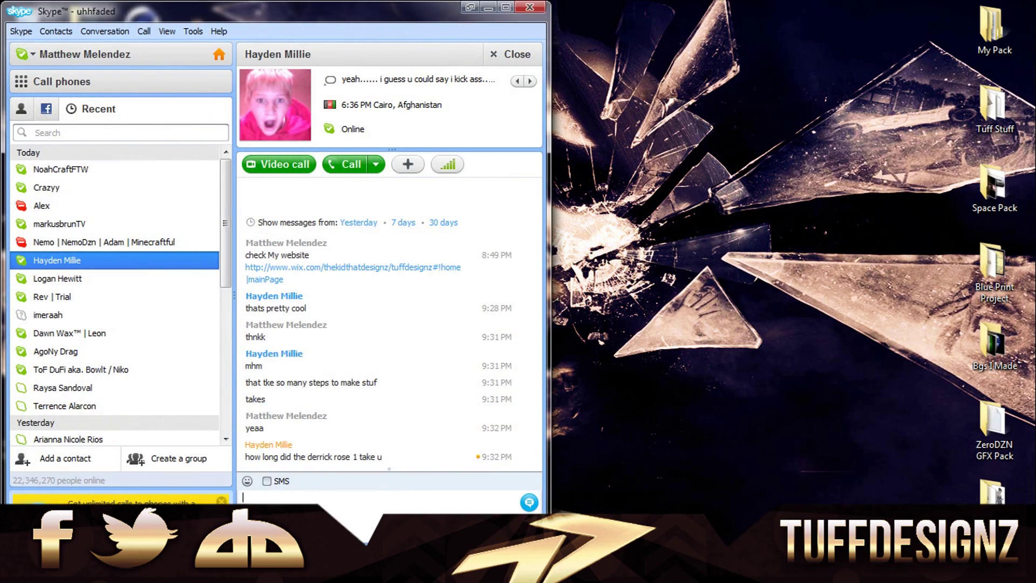
text(about 15 mins)
key(Return)
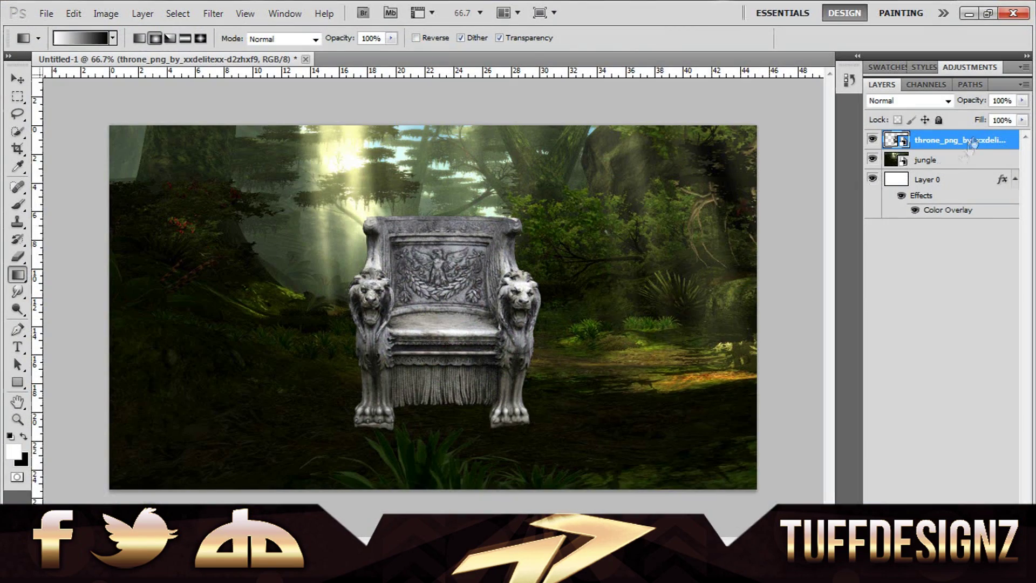
- Set the throne's colour overlay to Hard Light, then browse the desktop for a texture
click(834, 215)
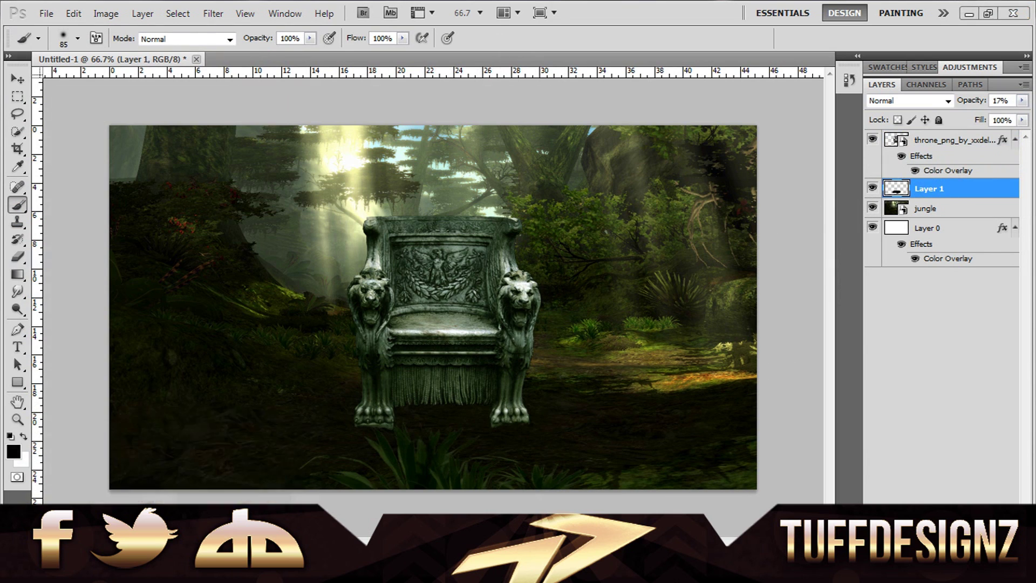
key(alt+Tab)
key(alt+Tab)
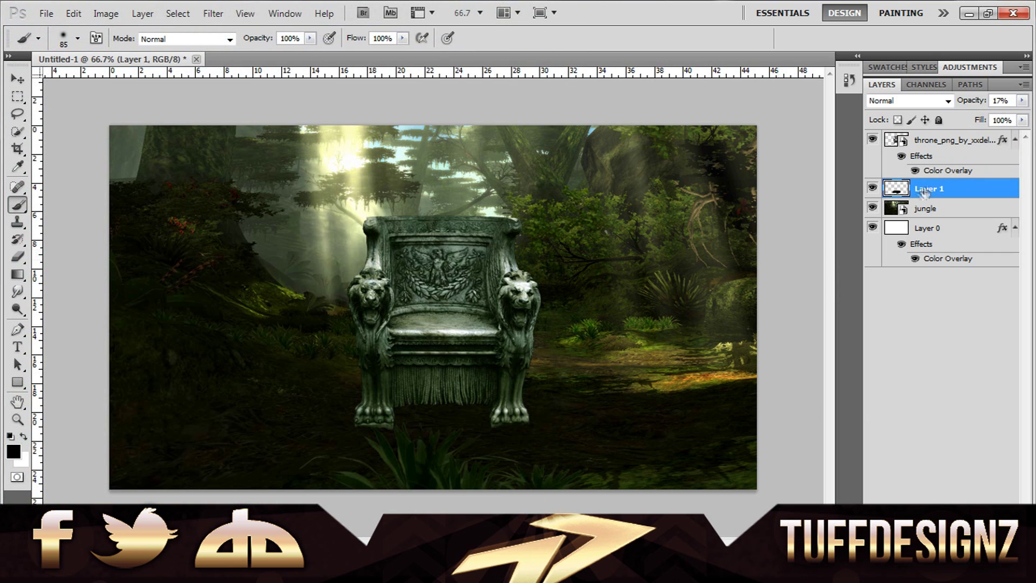
key(ctrl+o)
click(323, 105)
- Place the 'clear' texture from My Pack > Textures > Classy, scaled to cover the throne
scroll(545, 323, down, 5)
double_click(547, 365)
double_click(545, 124)
double_click(563, 108)
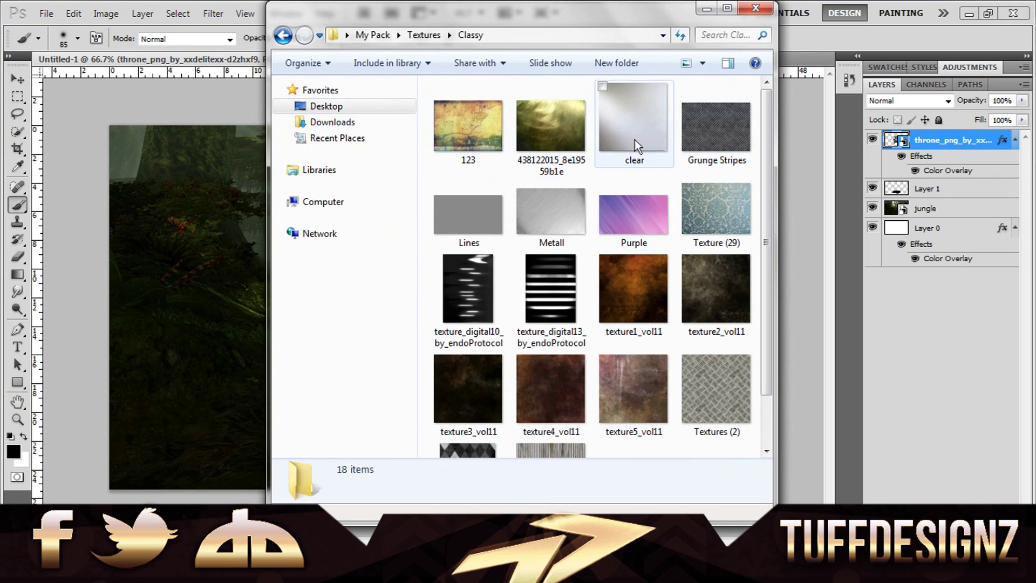
double_click(635, 115)
mouse_move(641, 367)
mouse_down()
mouse_move(536, 394)
mouse_move(547, 419)
mouse_up()
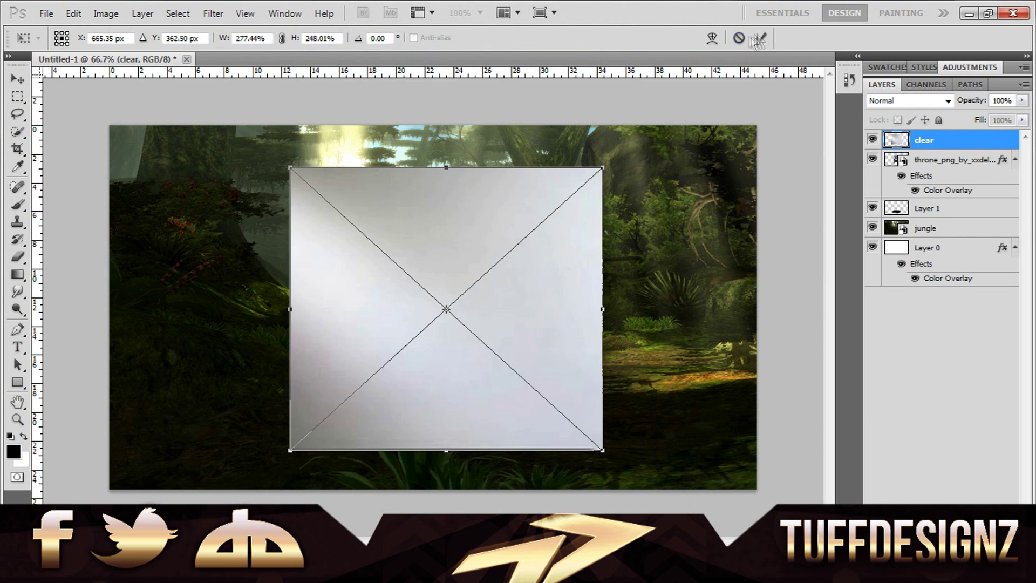
alt+click(971, 150)
- Clip the texture to the throne and blend it in Soft Light
click(909, 100)
click(916, 317)
key(Down)
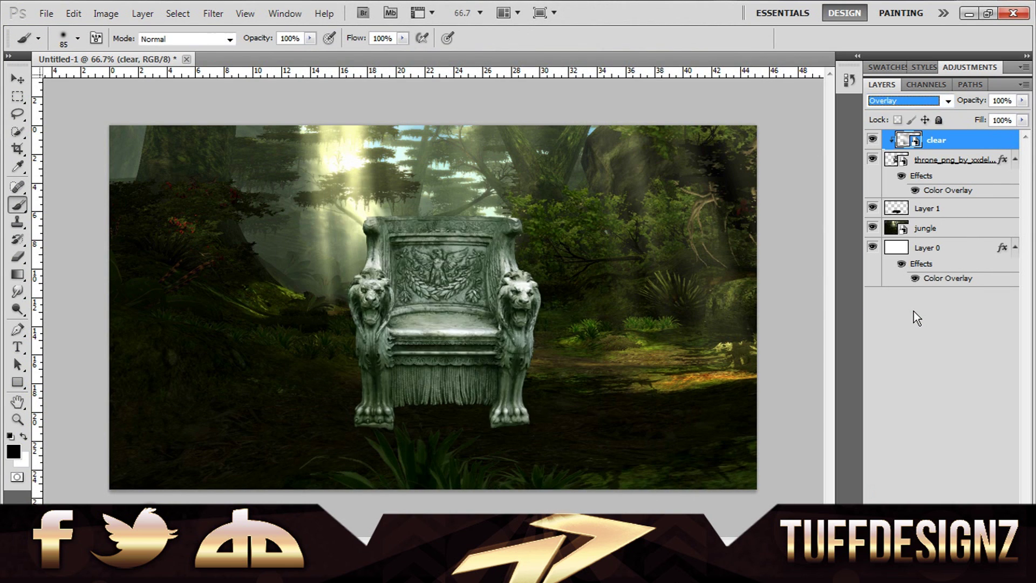
key(Up)
click(917, 101)
click(895, 324)
- Add a black Color Overlay to the texture layer in Soft Light
double_click(971, 139)
click(627, 398)
click(868, 250)
click(907, 306)
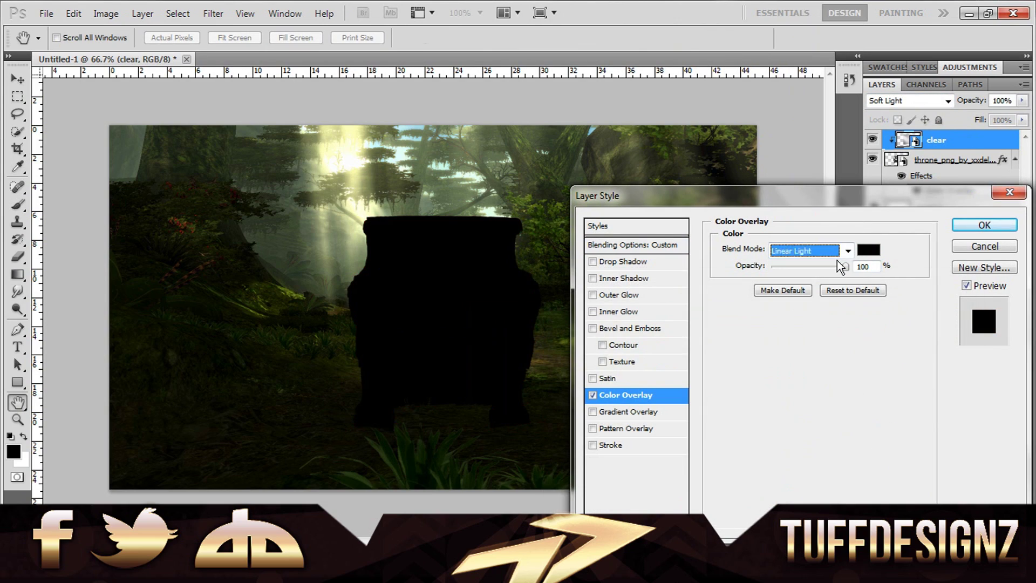
key(Up)
key(Up)
key(Up)
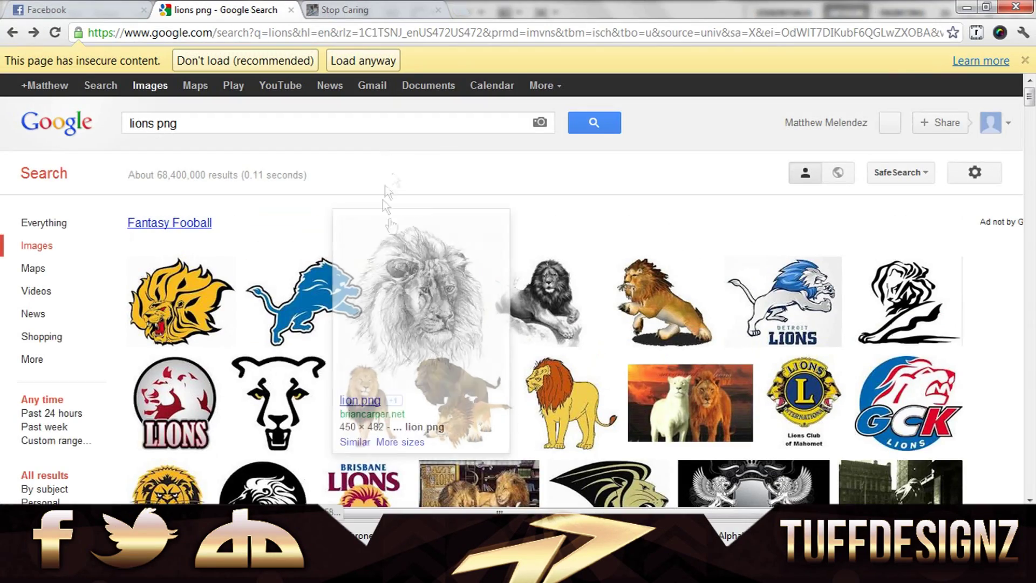
- Save the standing lion image, then delete the saved seo-lion files
click(418, 315)
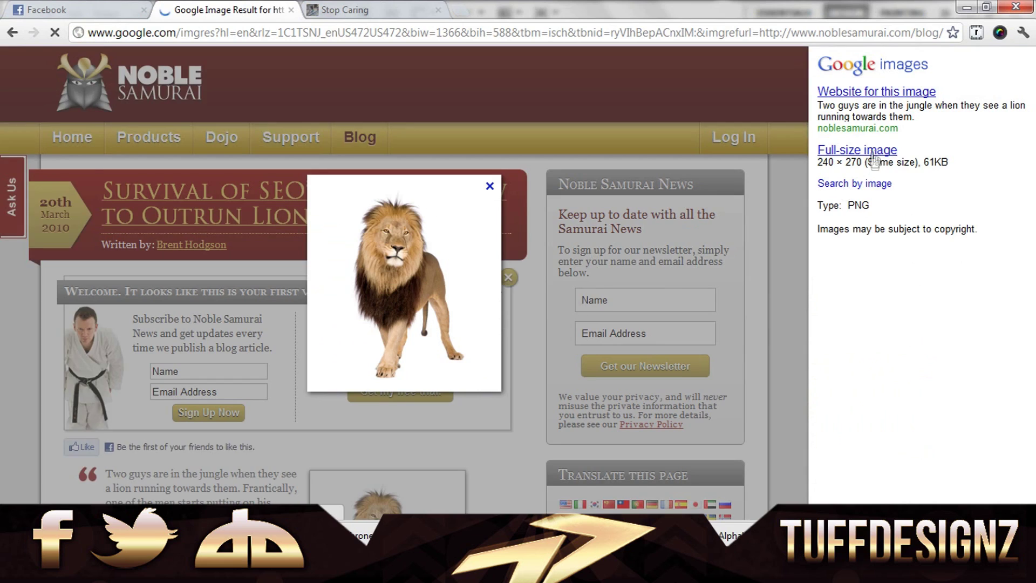
click(418, 314)
right_click(28, 146)
click(59, 157)
click(386, 339)
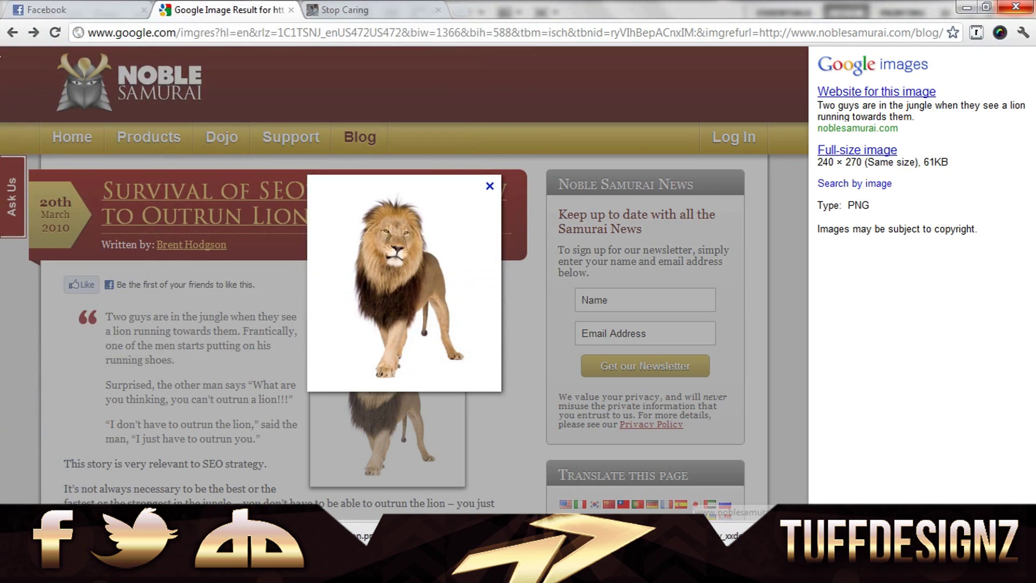
key(Delete)
key(Return)
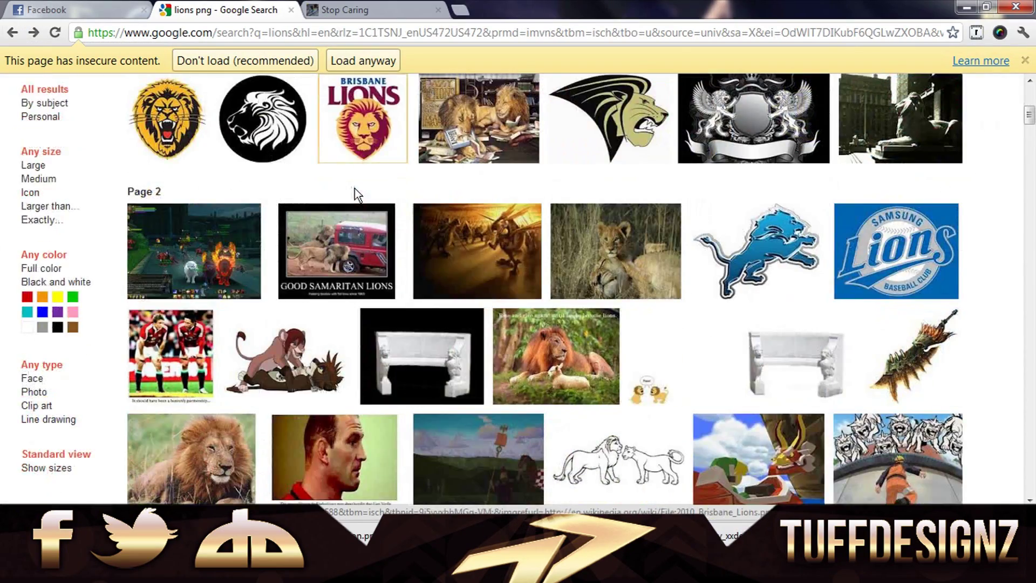
- Search 'lions render' and save the full-size lion family image to the desktop
key(BackSpace)
key(BackSpace)
key(BackSpace)
text(render)
key(Return)
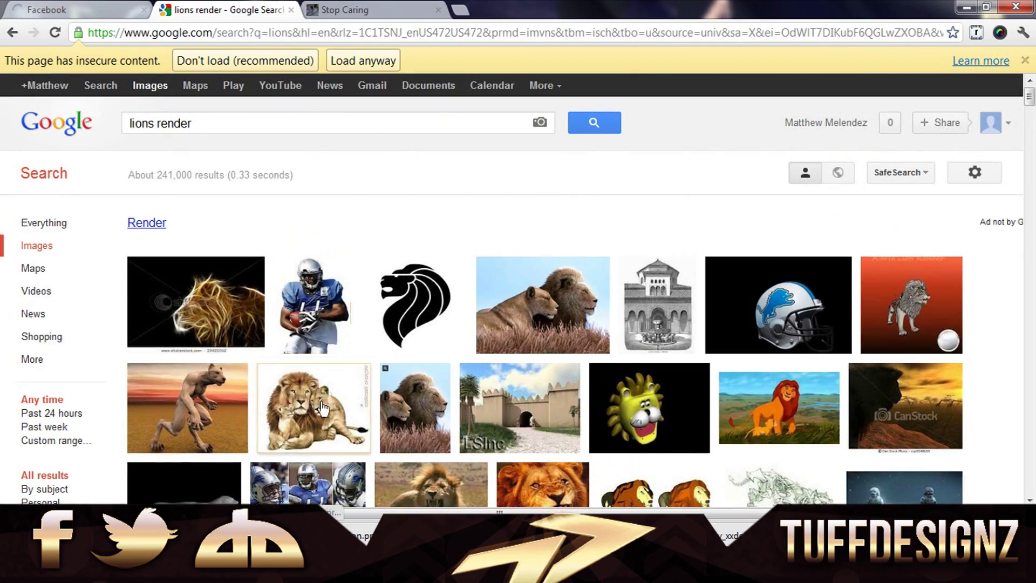
click(403, 326)
click(844, 150)
key(ctrl+s)
click(381, 337)
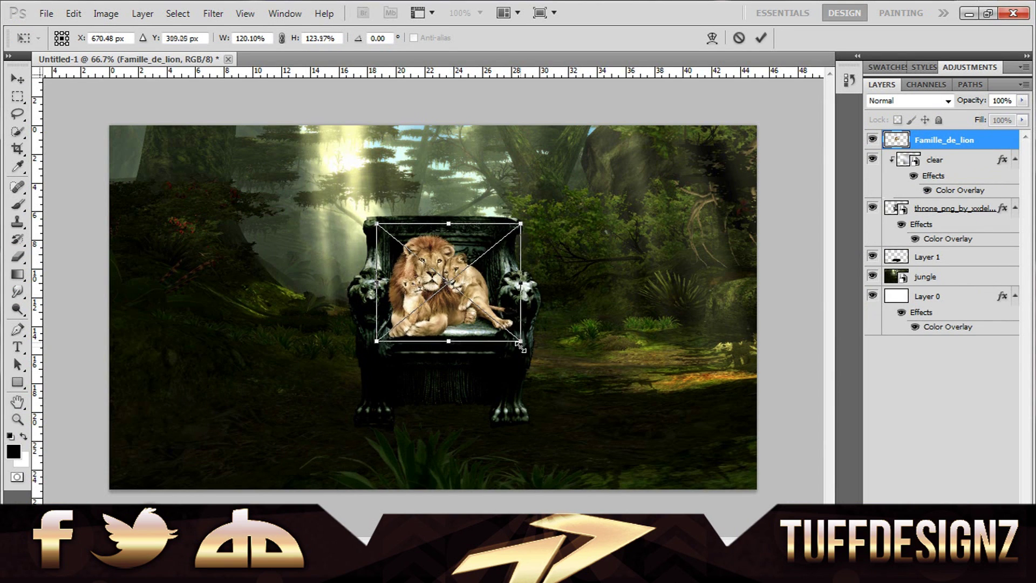
- After trying Hard Light and grey, give the lion family a black Color Overlay in Overlay mode
double_click(1000, 144)
click(809, 250)
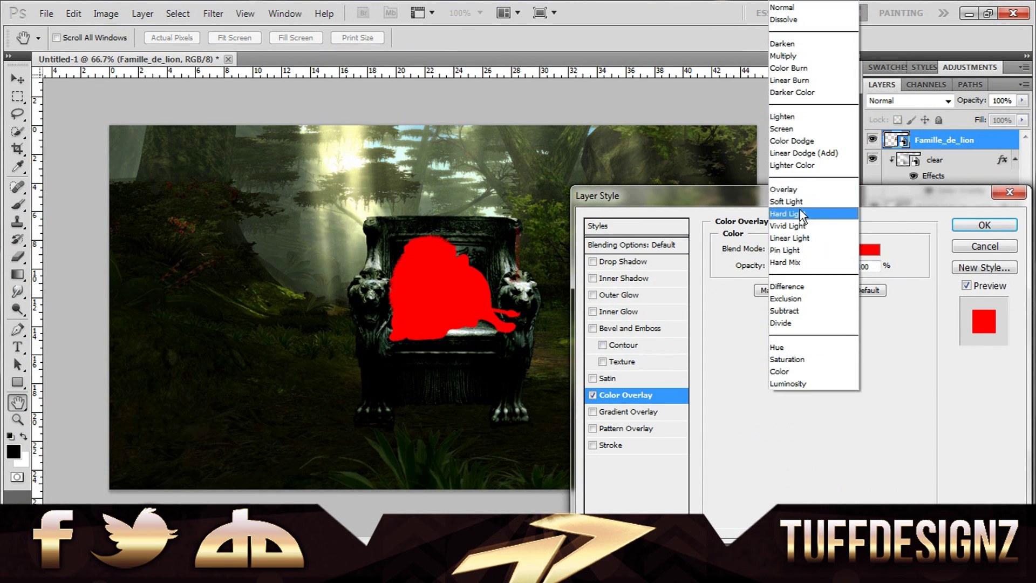
click(799, 210)
click(868, 249)
drag(572, 360, 555, 485)
click(951, 306)
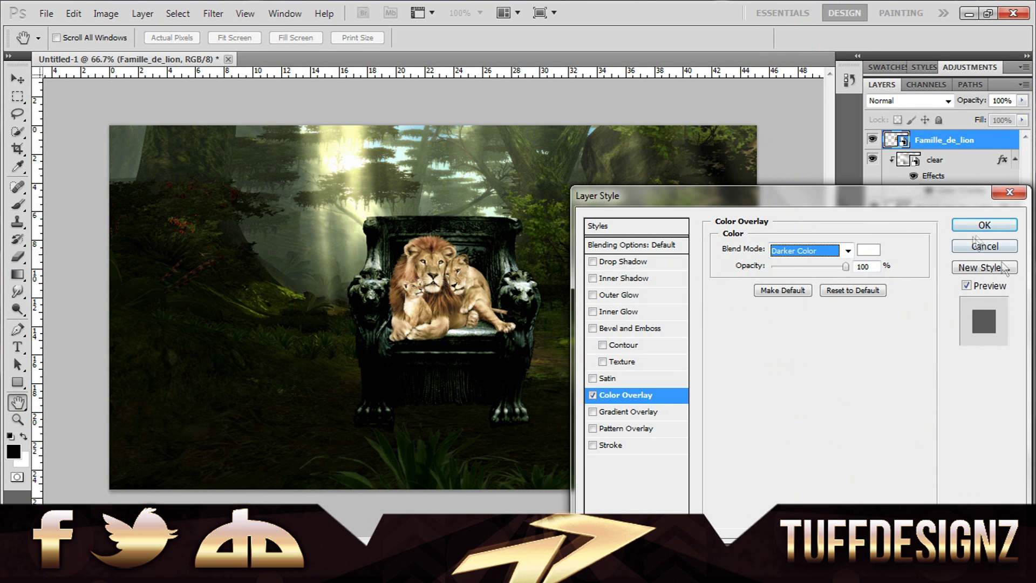
click(868, 250)
click(911, 303)
click(820, 251)
click(797, 52)
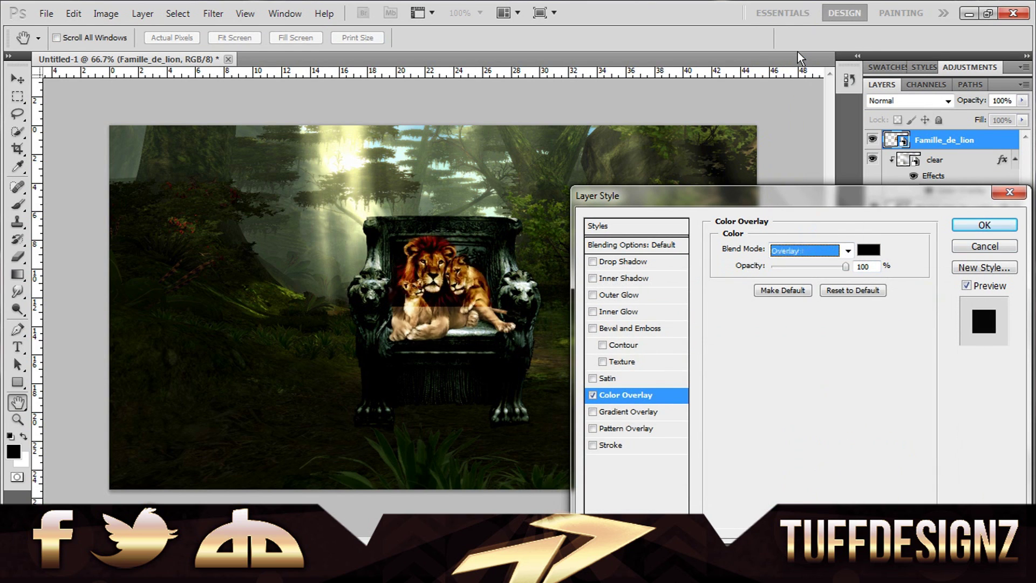
key(Return)
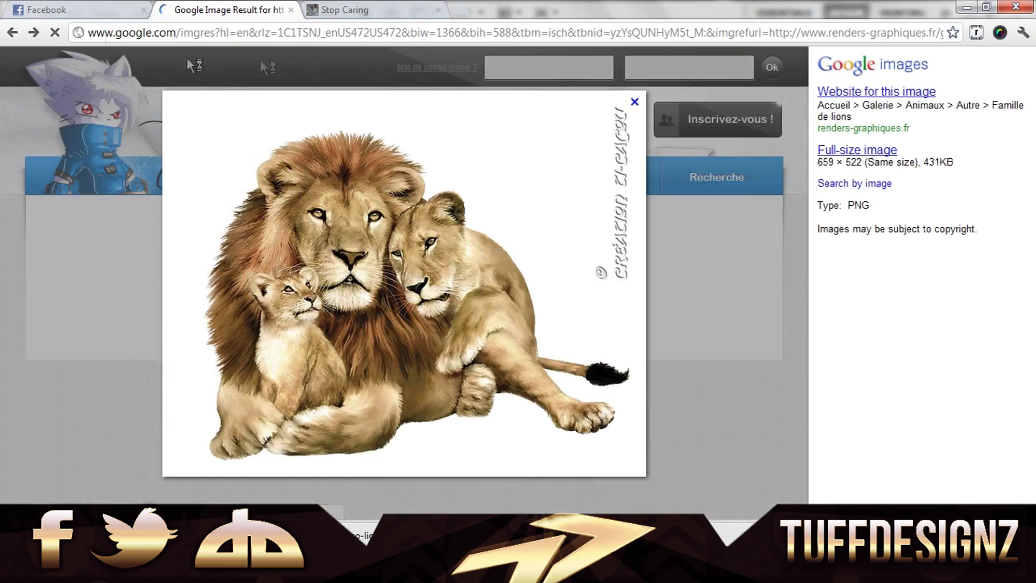
- Search Google Images for 'Tree Render', then refine it to 'Tree png'
key(BackSpace)
key(BackSpace)
key(BackSpace)
text(Tree Render)
key(Return)
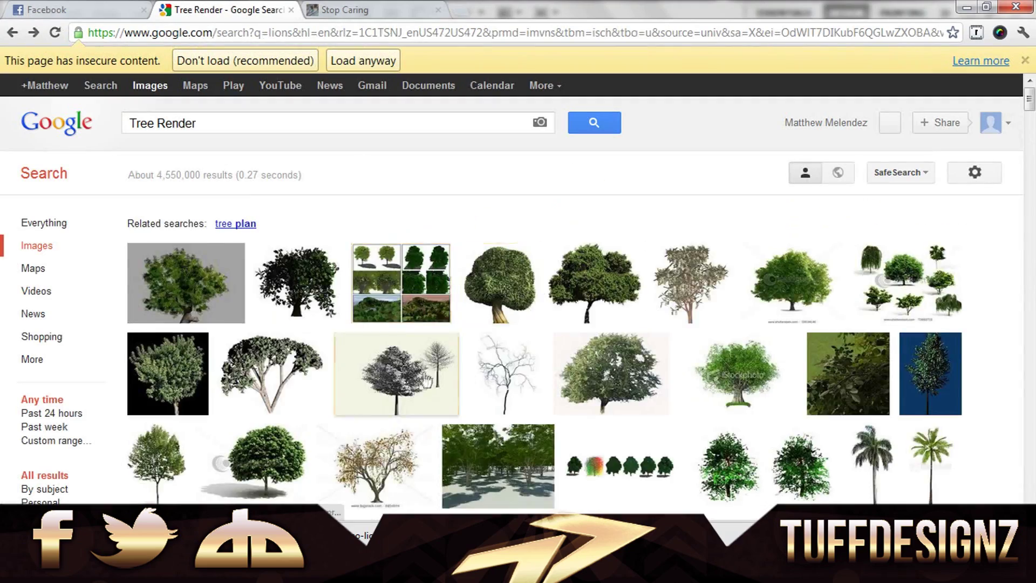
click(322, 122)
key(BackSpace)
key(BackSpace)
key(BackSpace)
text(p)
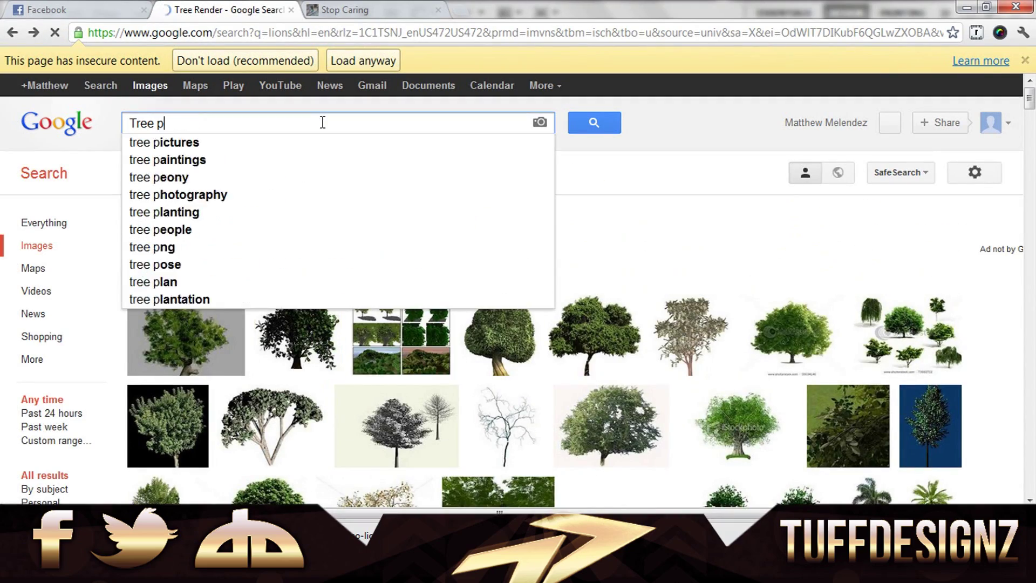
text(ng)
key(Return)
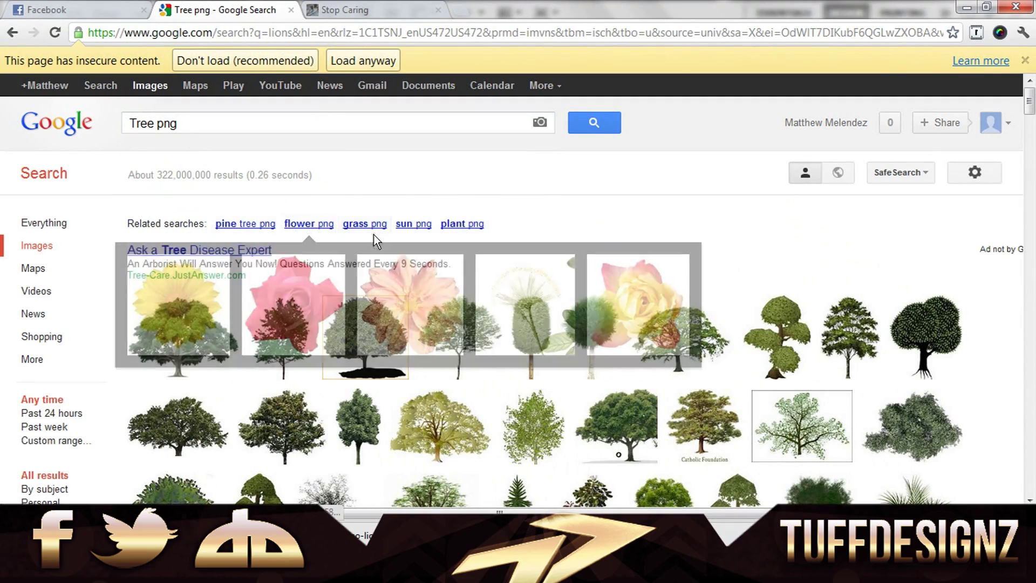
- Save a full-size tree PNG and return to the Tree png results
mouse_move(357, 425)
click(356, 410)
click(416, 129)
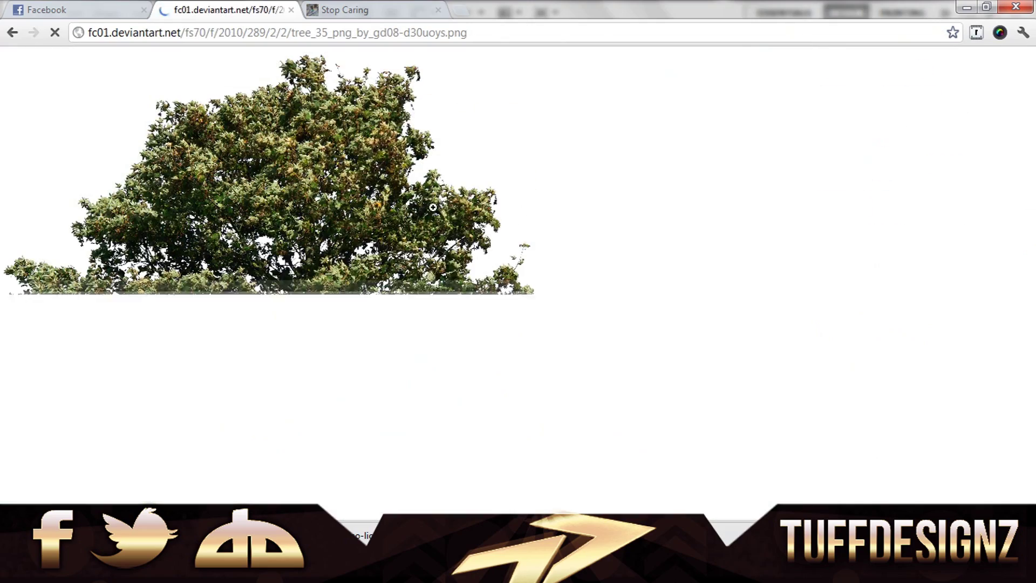
right_click(351, 241)
click(378, 252)
key(Return)
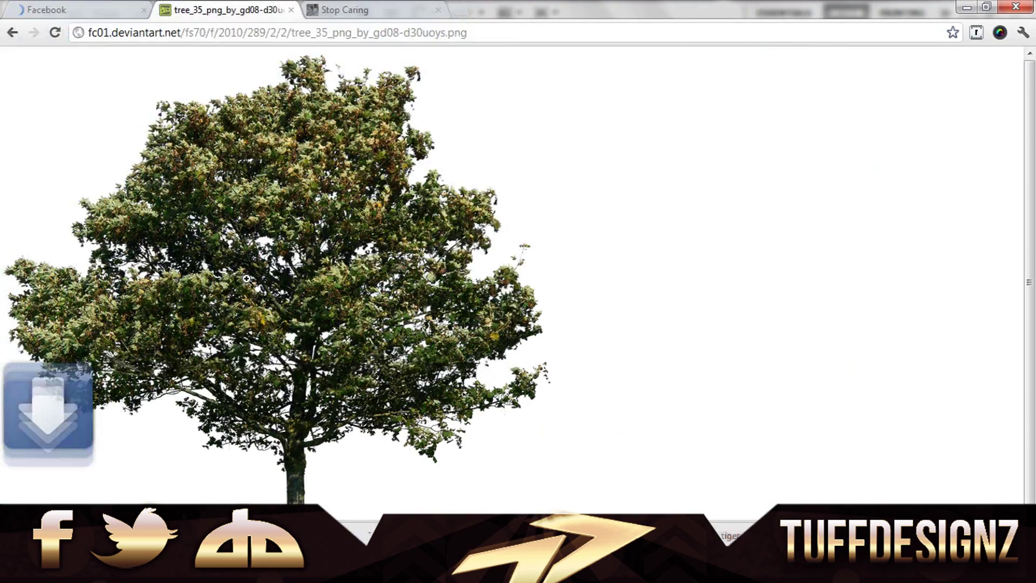
click(12, 32)
click(12, 33)
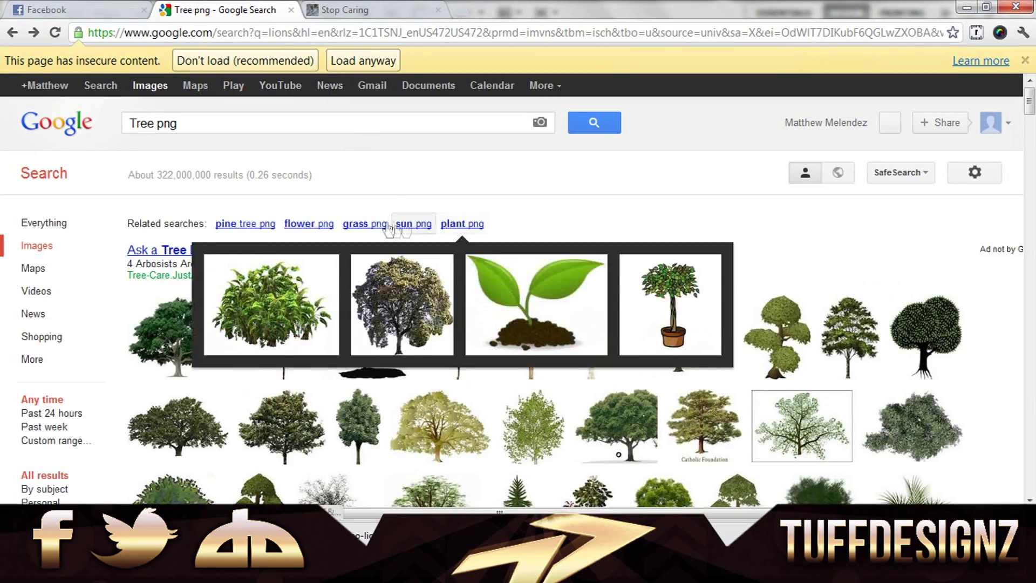
- Switch to the grass png search and save a grass image
click(365, 223)
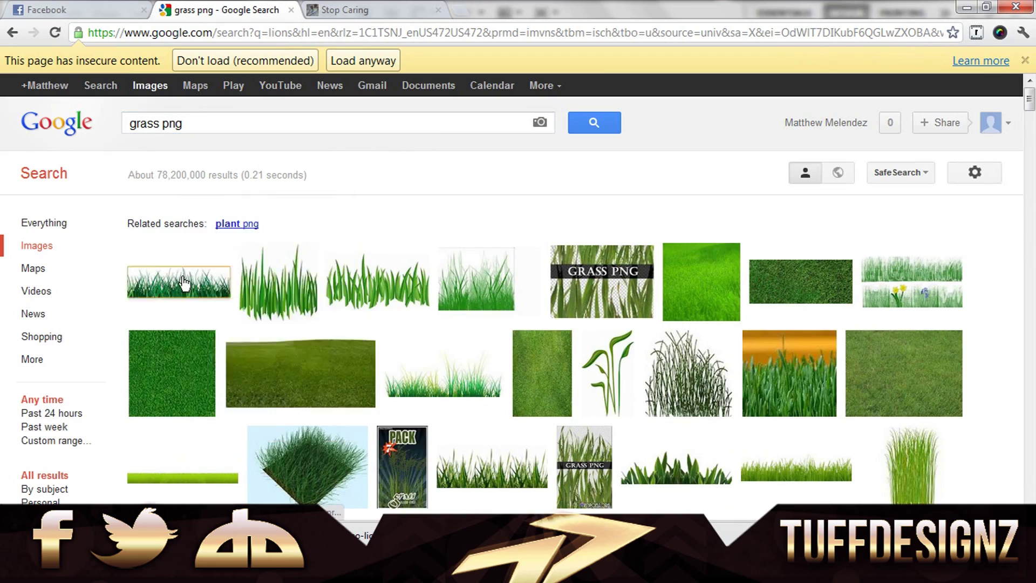
click(444, 375)
key(alt+Left)
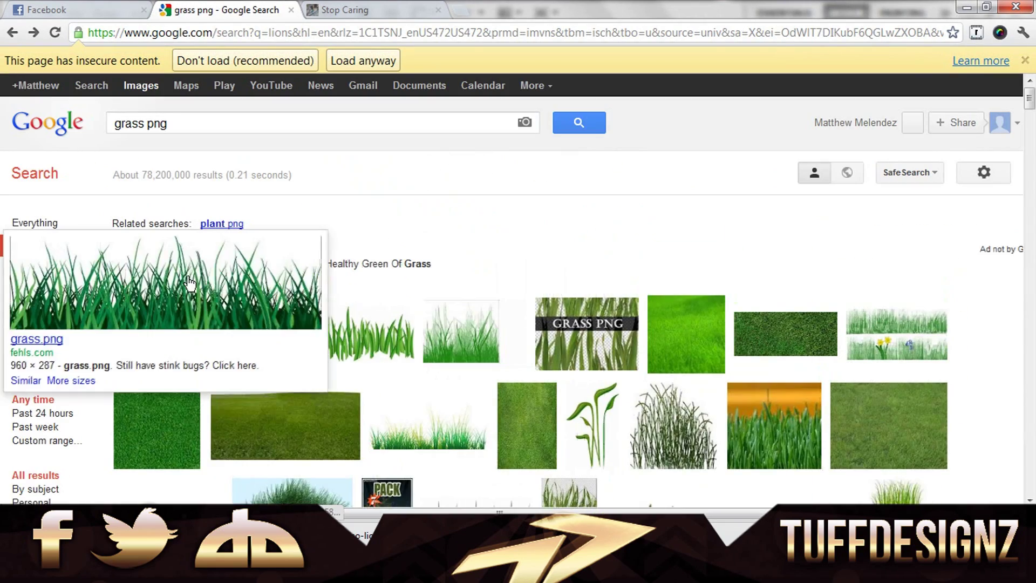
click(702, 326)
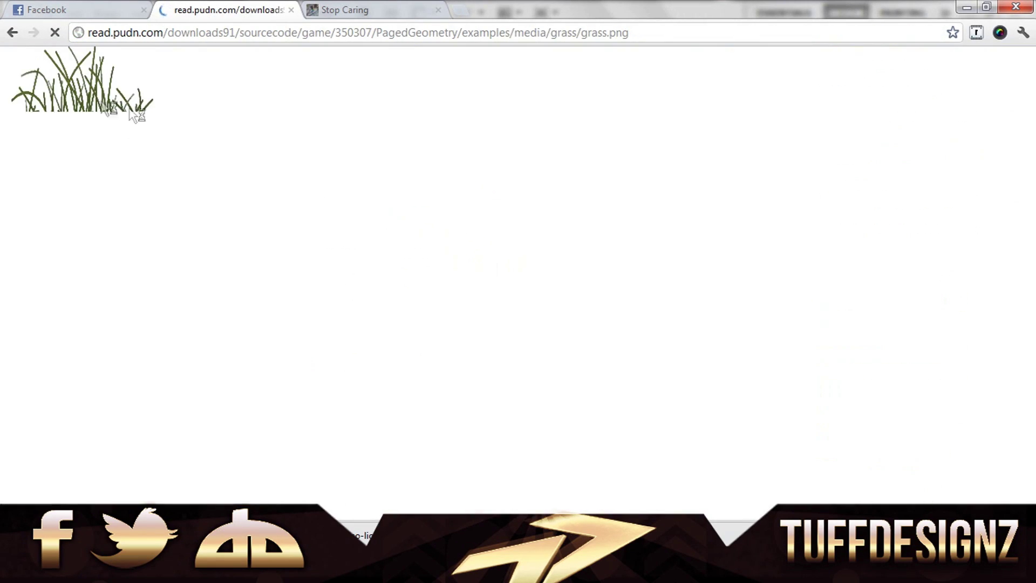
right_click(150, 120)
click(185, 127)
key(Return)
key(alt+Left)
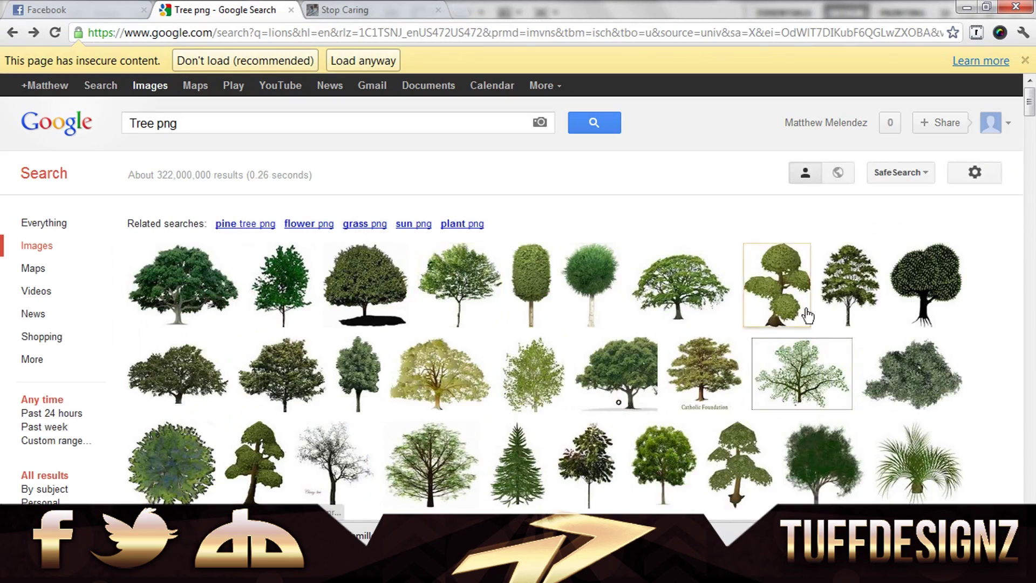
- Save another image and a bushy tree as Shrub, then drag the tree image into Photoshop
right_click(879, 458)
click(912, 305)
key(Return)
click(806, 423)
right_click(336, 282)
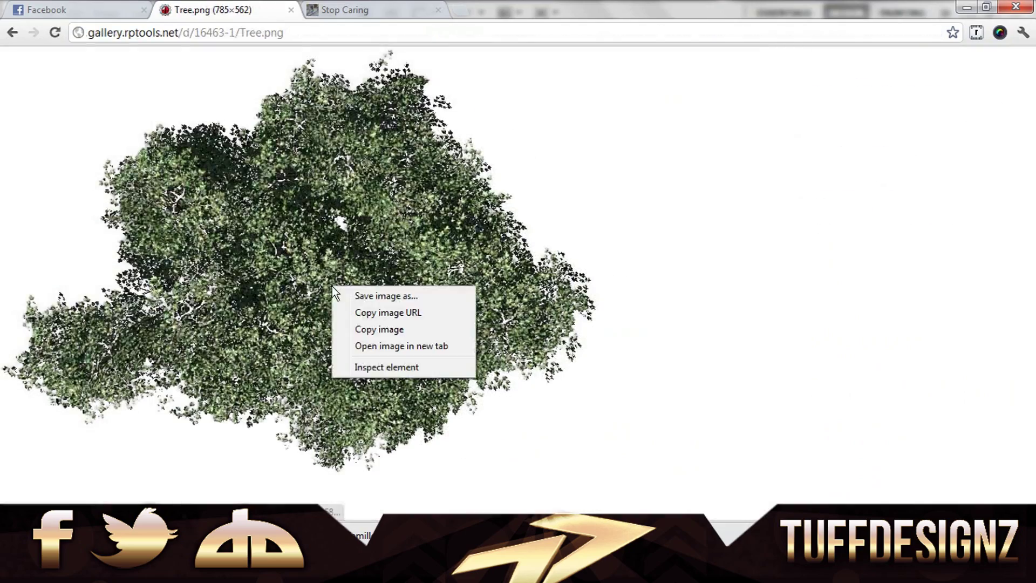
click(367, 310)
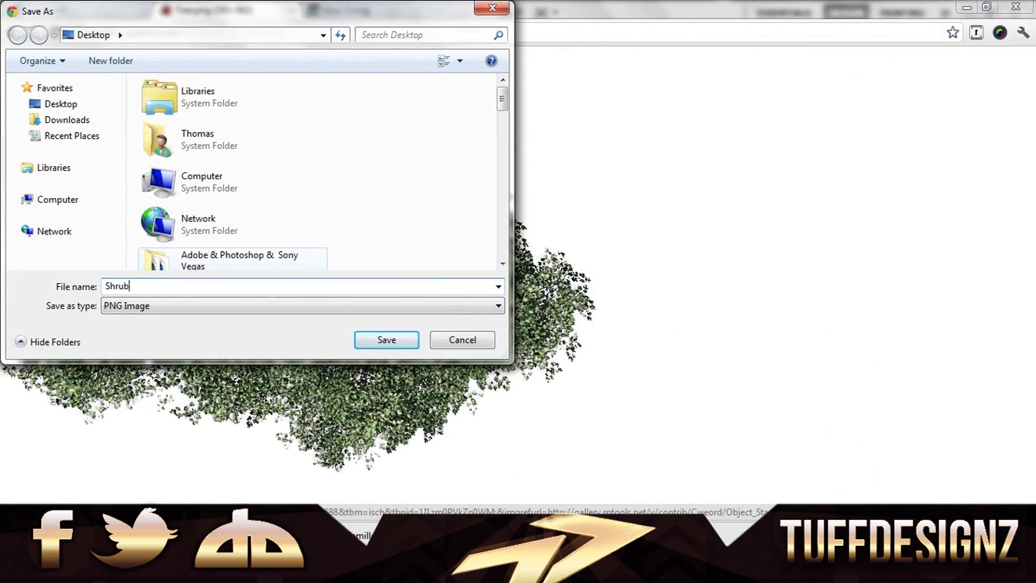
click(367, 335)
key(alt+Left)
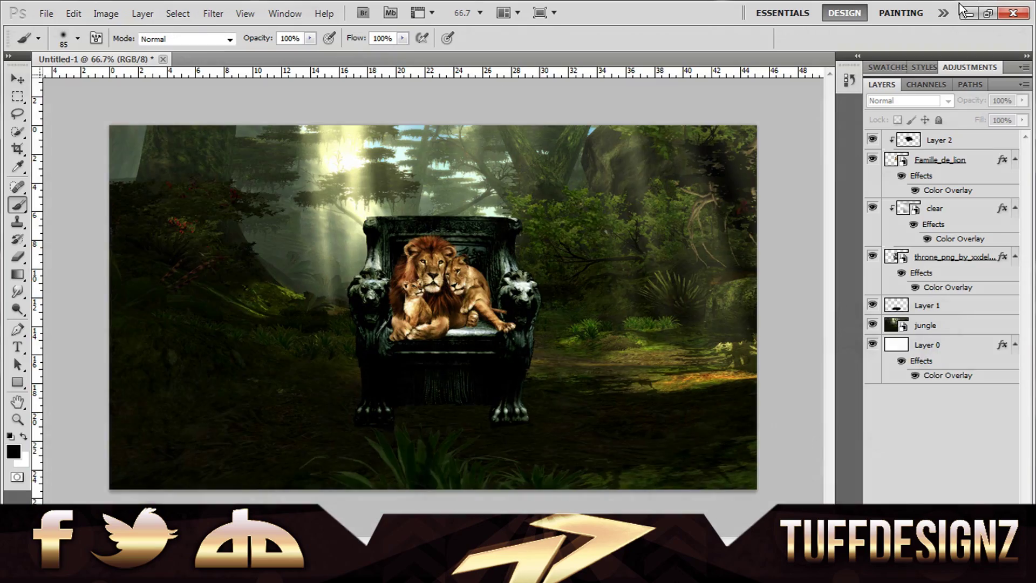
click(966, 12)
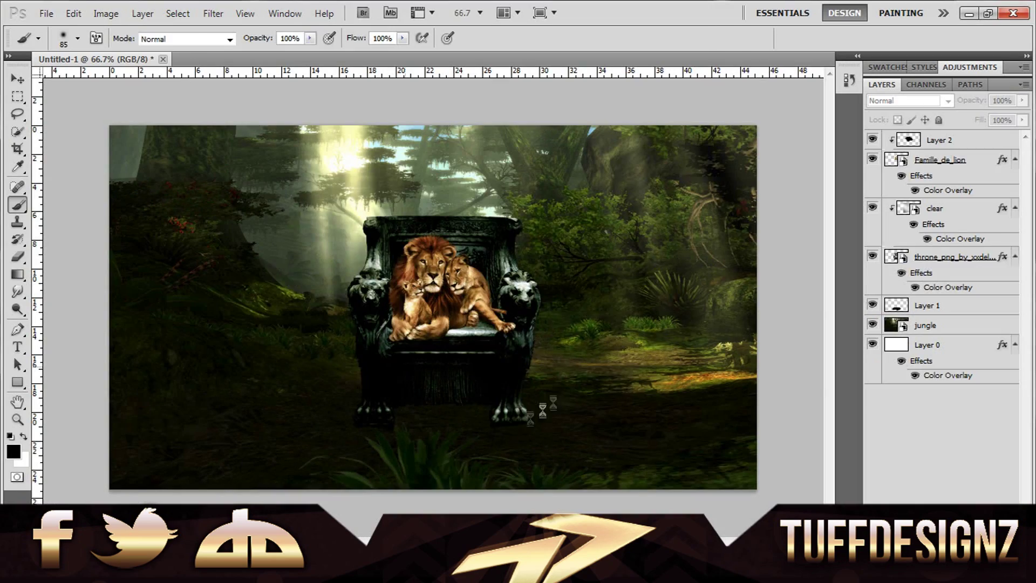
drag(198, 262, 432, 308)
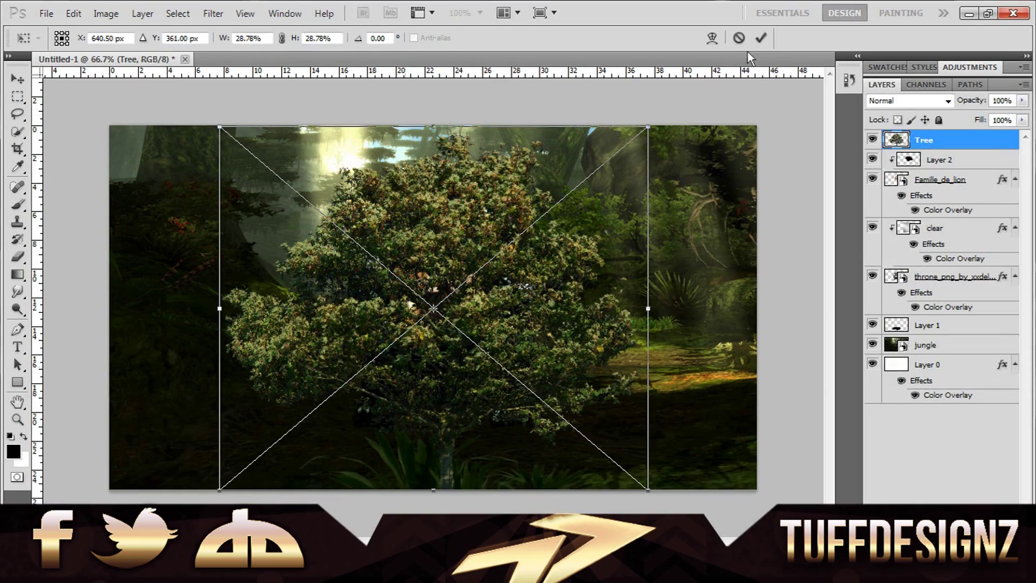
- Move the Tree layer below the throne, scale it behind the throne's left side and rasterize it
drag(945, 143, 944, 315)
mouse_move(631, 414)
mouse_down()
mouse_move(578, 404)
mouse_move(582, 392)
mouse_up()
drag(245, 490, 329, 446)
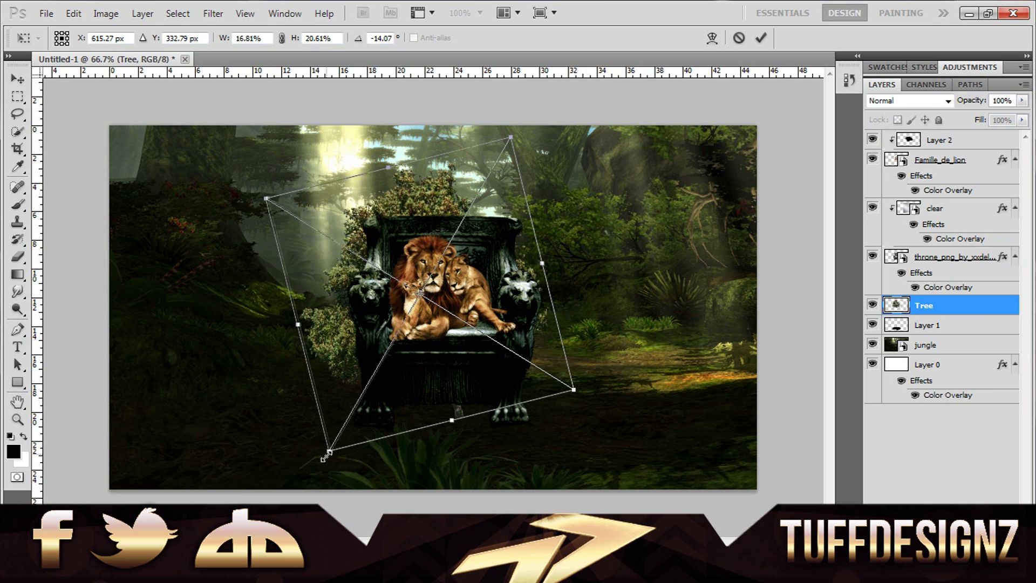
click(223, 311)
key(Return)
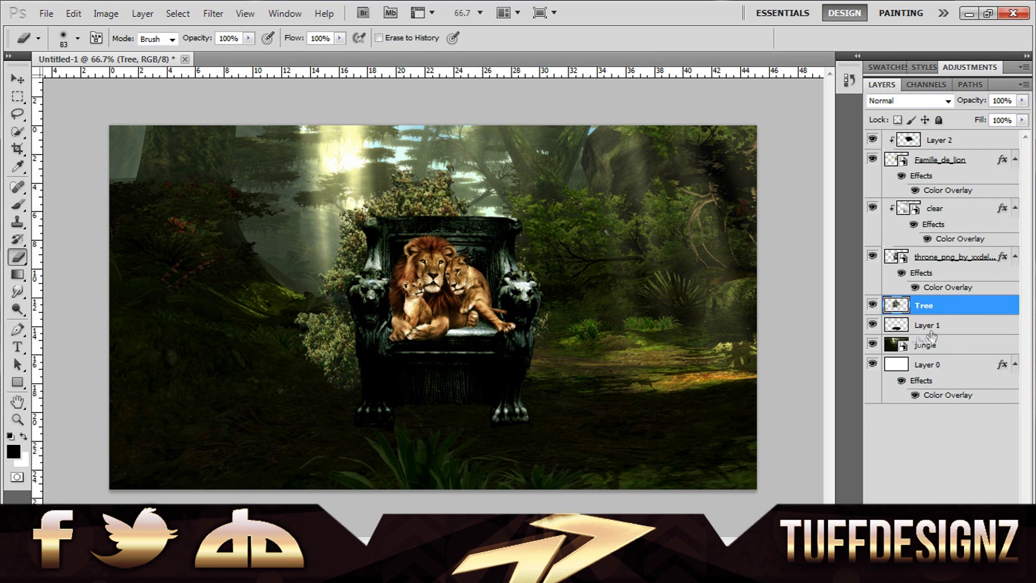
- Duplicate the tree layer and rotate the copy a quarter turn for the other side
right_click(930, 306)
click(809, 226)
key(Return)
key(ctrl+t)
right_click(494, 94)
click(577, 212)
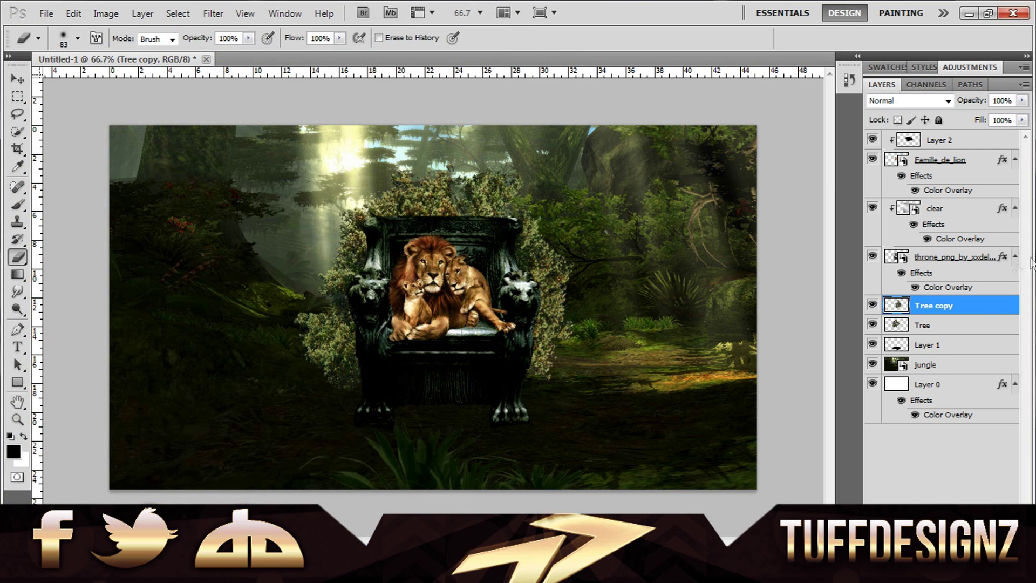
- Give Tree copy a dark Color Overlay with Overlay blend mode
double_click(965, 306)
click(626, 394)
click(868, 250)
click(580, 314)
click(925, 303)
key(Down)
key(Down)
key(Down)
key(Down)
key(Down)
key(Down)
key(Down)
key(Down)
key(Down)
key(Down)
key(Down)
key(Down)
key(Up)
key(Up)
key(Up)
key(Up)
key(Up)
key(Up)
click(868, 250)
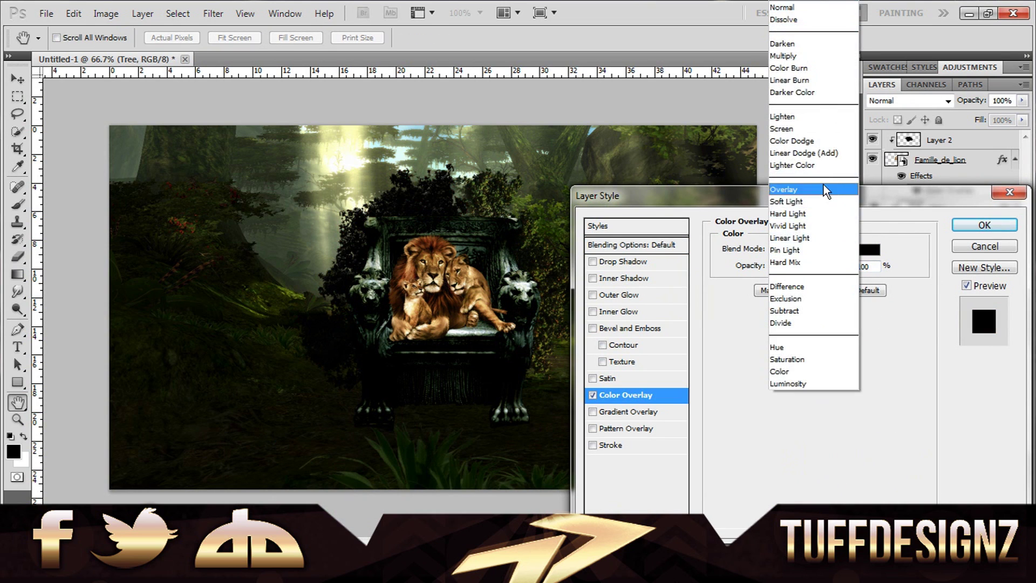
key(Down)
key(Down)
key(Down)
click(984, 225)
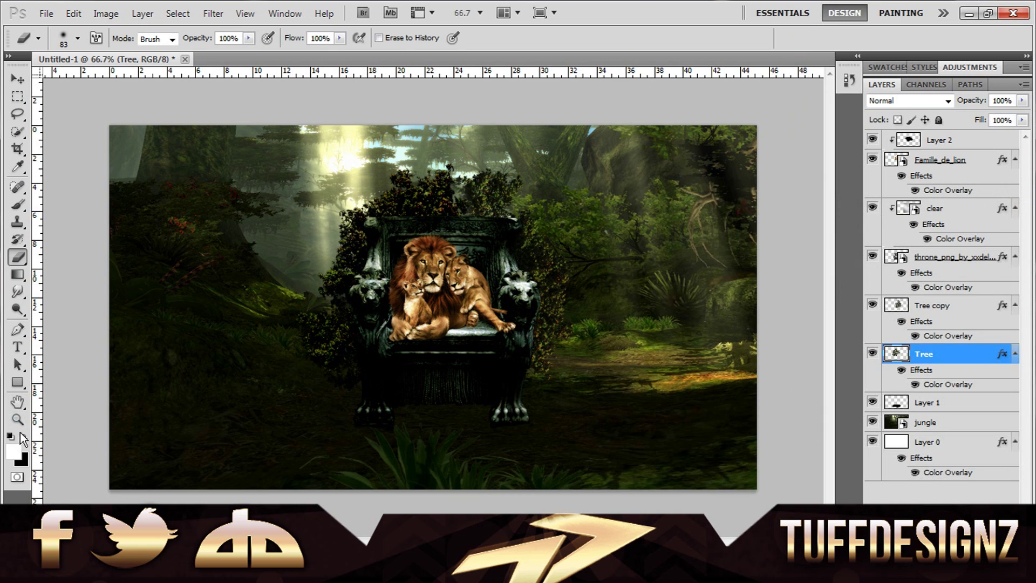
- Paint white strokes, try clipping Tree above Tree copy with Color Burn, then undo it
drag(335, 353, 327, 303)
mouse_move(942, 353)
mouse_down()
mouse_move(944, 309)
mouse_move(955, 322)
mouse_up()
key(ctrl+alt+g)
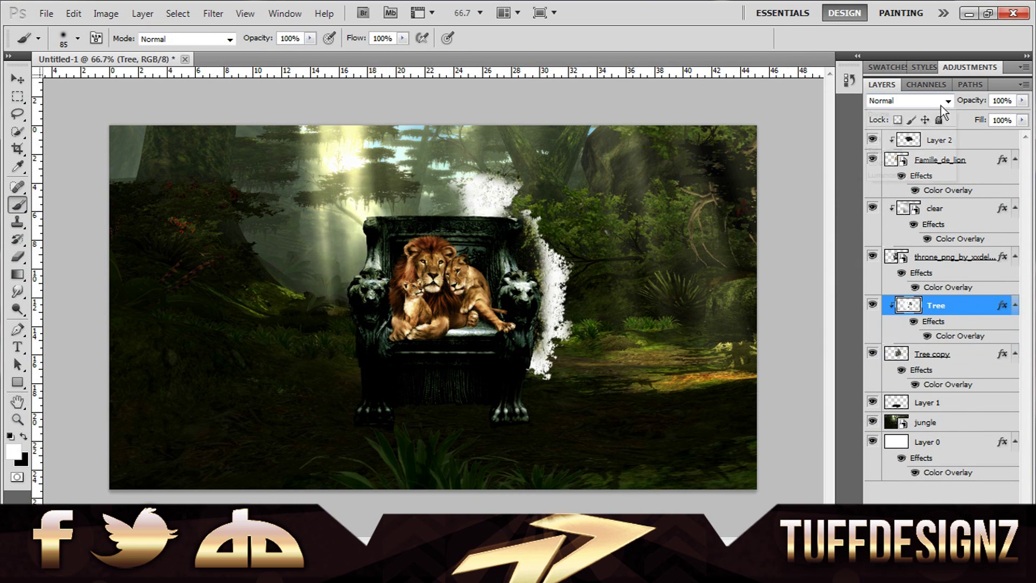
click(907, 100)
click(934, 180)
key(ctrl+alt+z)
key(ctrl+alt+z)
- Paint a soft white glow layer, clip it to the Tree layer and change its blend mode
click(955, 410)
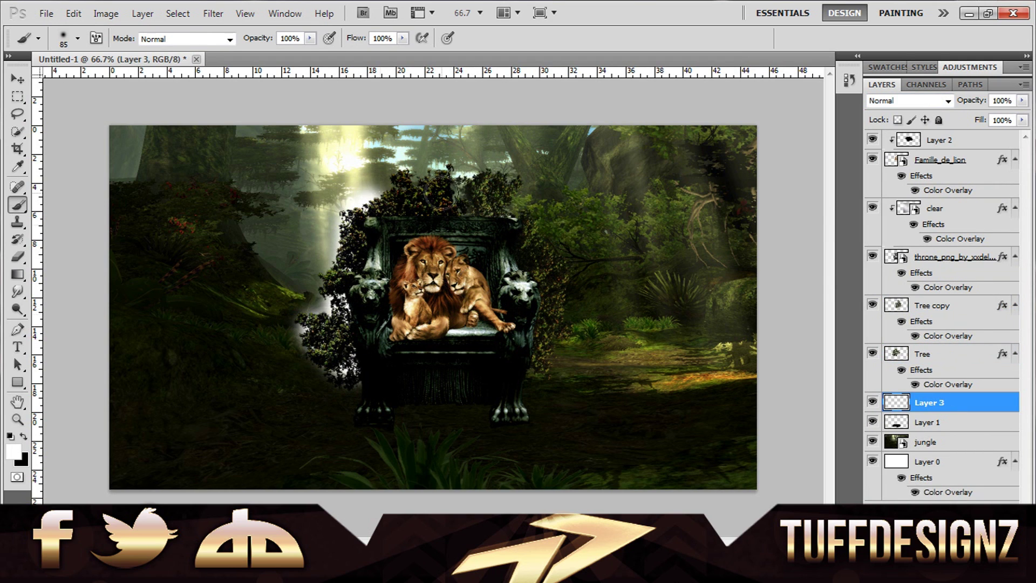
drag(440, 193, 542, 408)
drag(935, 368, 935, 420)
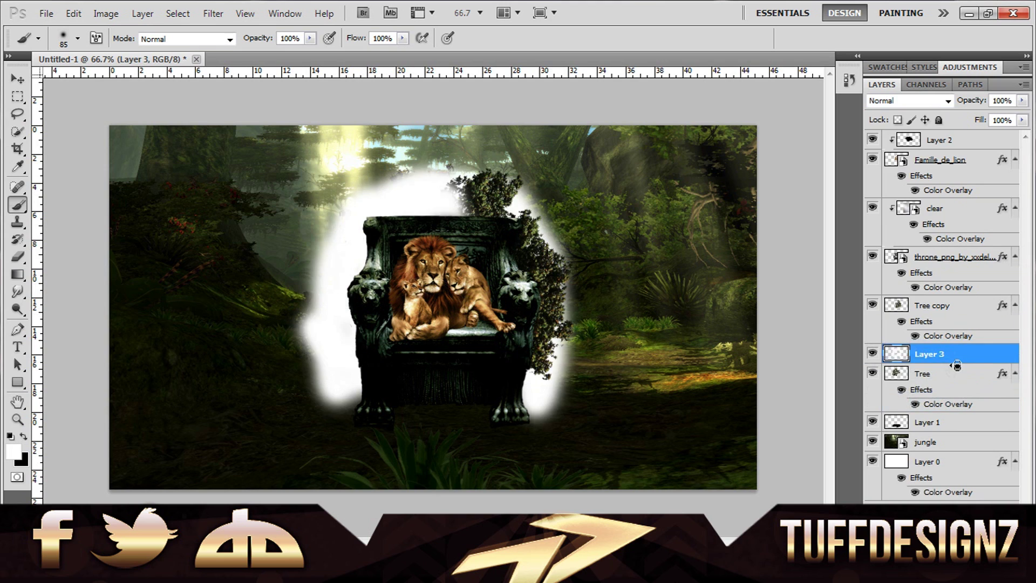
key(ctrl+alt+g)
click(906, 100)
click(925, 183)
key(Down)
key(Down)
key(Down)
key(Down)
key(Down)
key(Down)
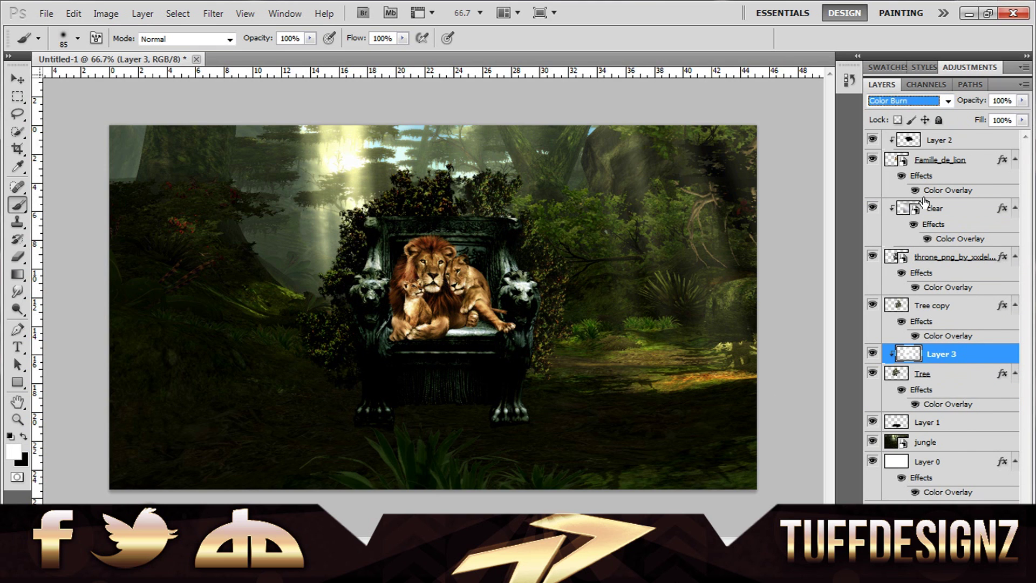
- Duplicate the glow layer and place the copy above Tree copy
right_click(961, 362)
click(842, 213)
key(Return)
drag(961, 354, 973, 314)
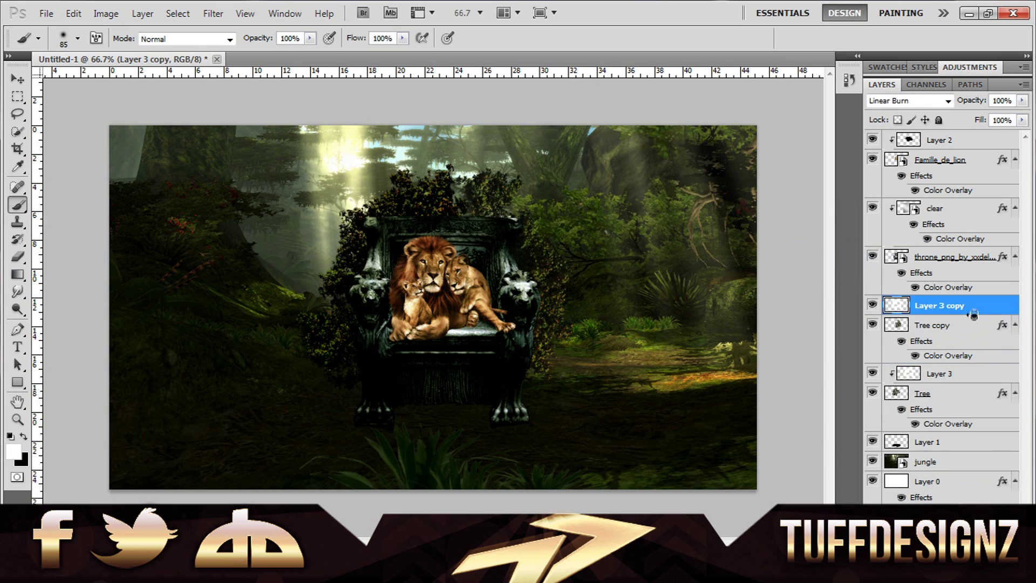
key(ctrl+t)
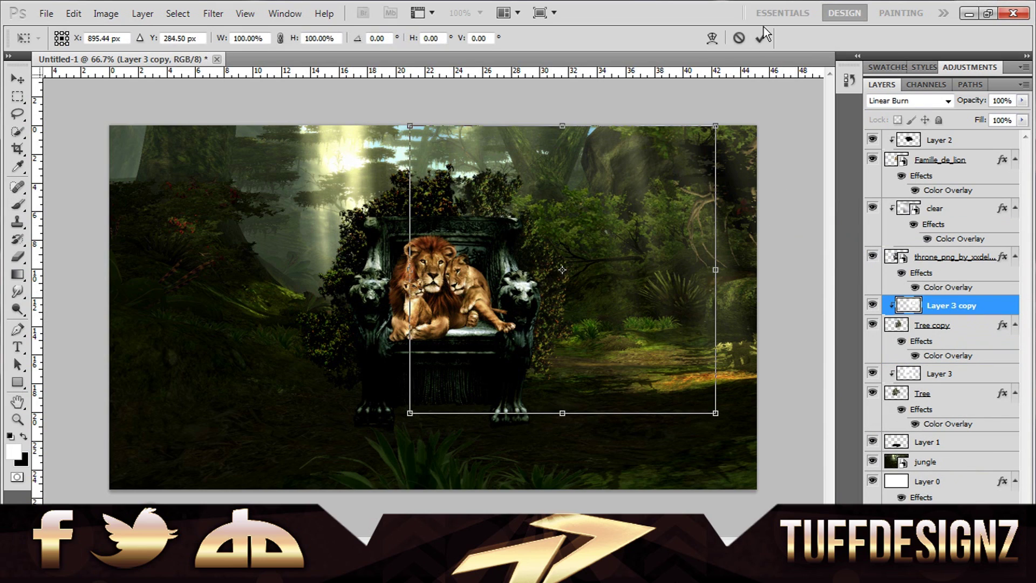
click(762, 37)
click(969, 13)
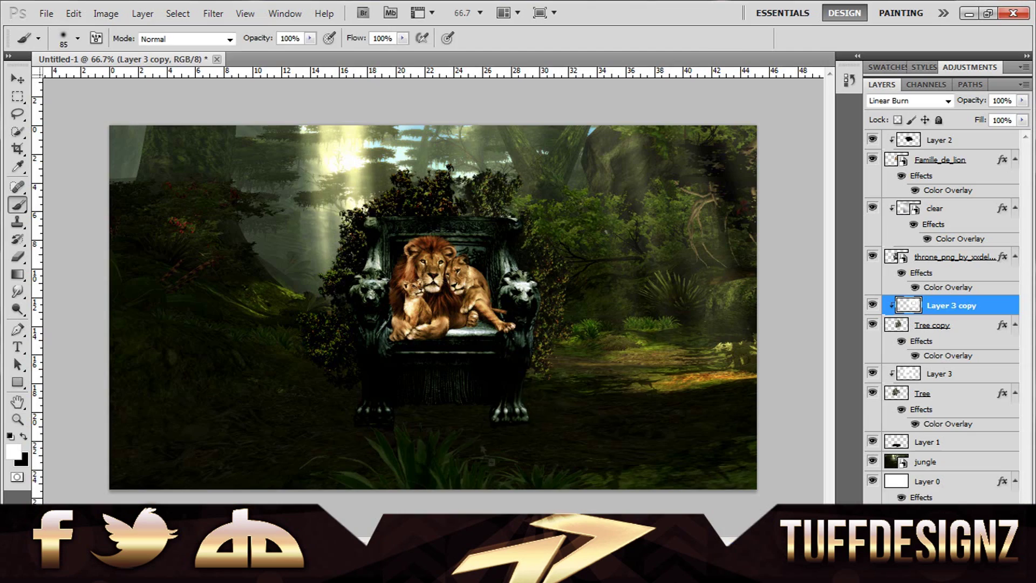
- Place the tiger image and scale it to sit beside the throne
drag(260, 301, 539, 302)
drag(754, 480, 732, 384)
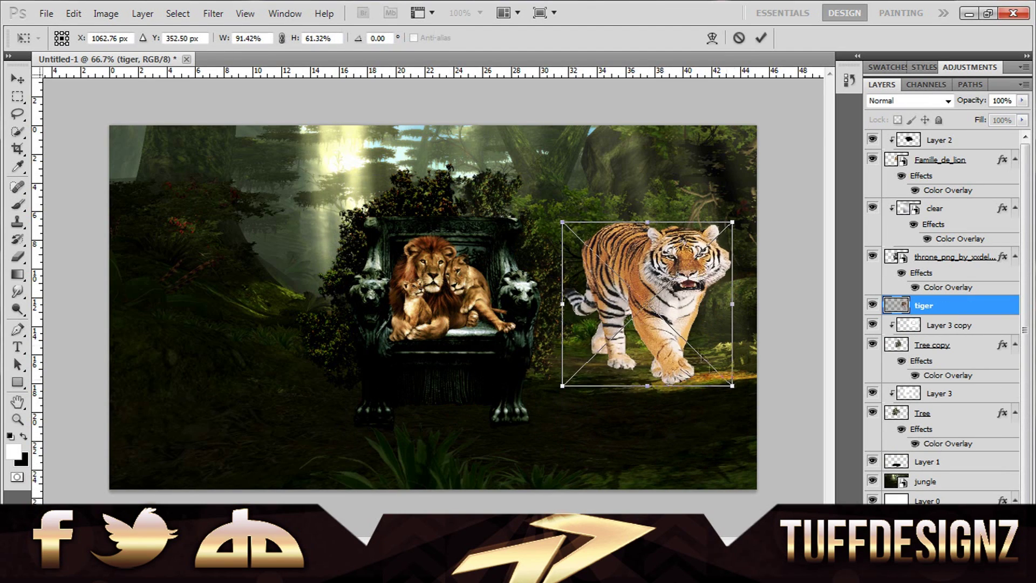
drag(647, 302, 598, 349)
mouse_move(682, 433)
mouse_down()
mouse_move(638, 383)
mouse_move(624, 391)
mouse_up()
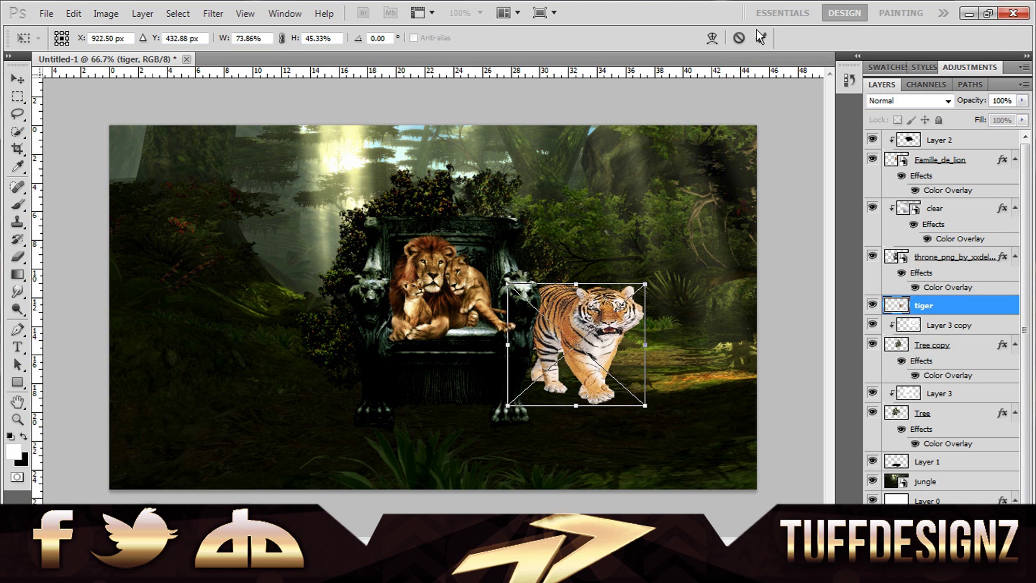
- Duplicate the tiger, flip the copy horizontally and move it left of the throne
right_click(931, 305)
click(788, 181)
click(655, 168)
key(ctrl+t)
right_click(606, 129)
click(640, 341)
drag(572, 345, 328, 346)
click(760, 38)
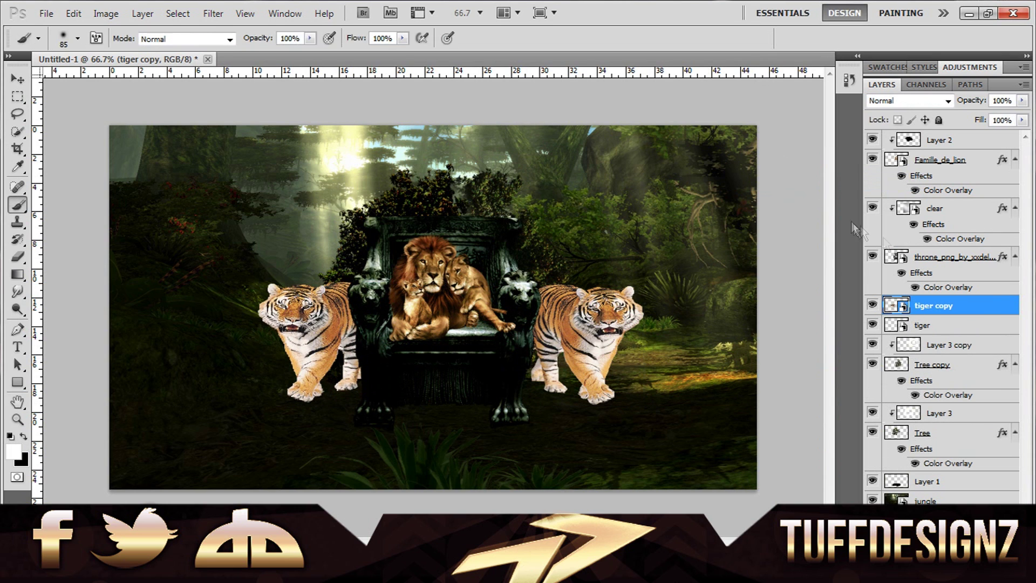
- Add a black Color Overlay to the tiger copy
double_click(966, 306)
click(623, 395)
click(820, 250)
click(809, 81)
click(868, 250)
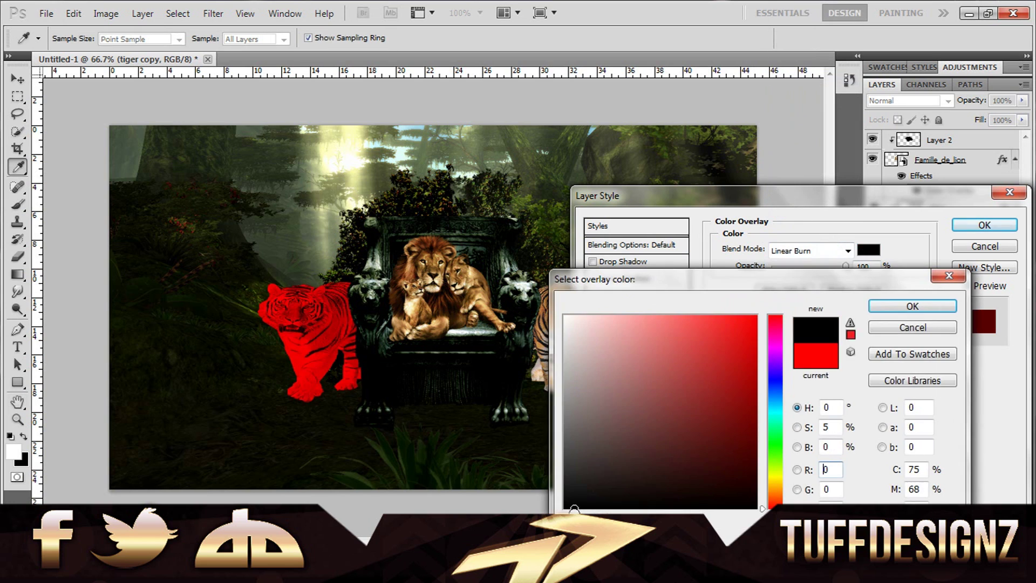
click(573, 507)
key(Return)
- Apply the tiger copy's overlay, then start the same overlay on the other tiger
scroll(817, 254, up, 2)
scroll(817, 254, up, 1)
scroll(818, 253, up, 2)
scroll(819, 259, down, 7)
scroll(819, 259, down, 5)
scroll(819, 259, up, 1)
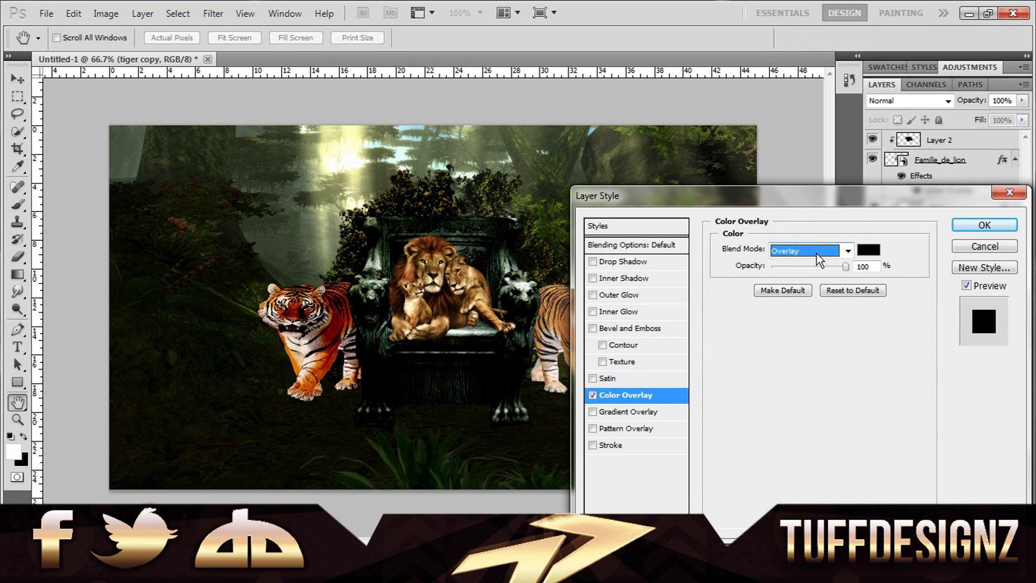
click(984, 224)
double_click(965, 349)
click(804, 250)
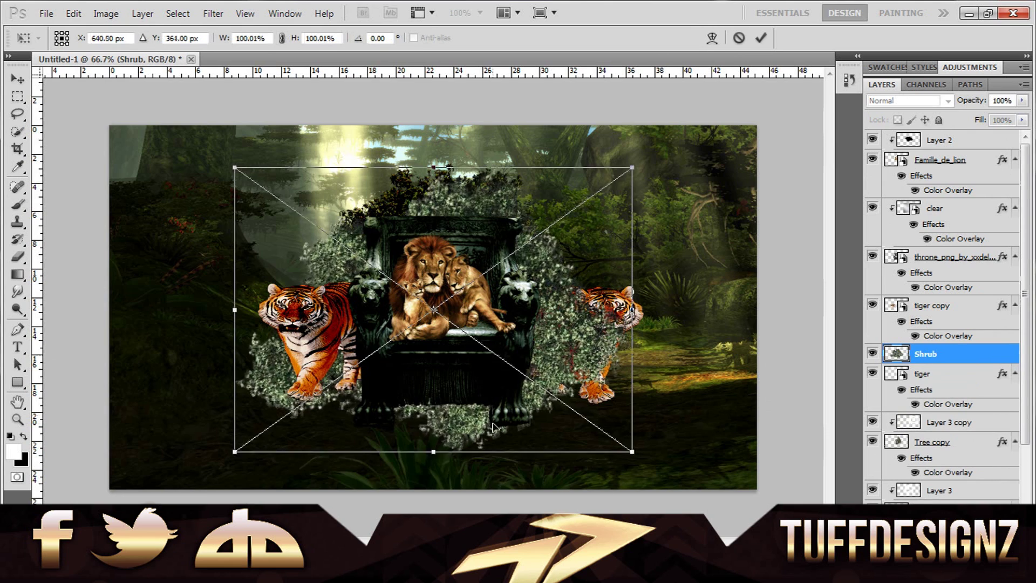
- Shrink the shrub to about a third, move its layer up, and set its overlay to Overlay
drag(377, 326, 475, 394)
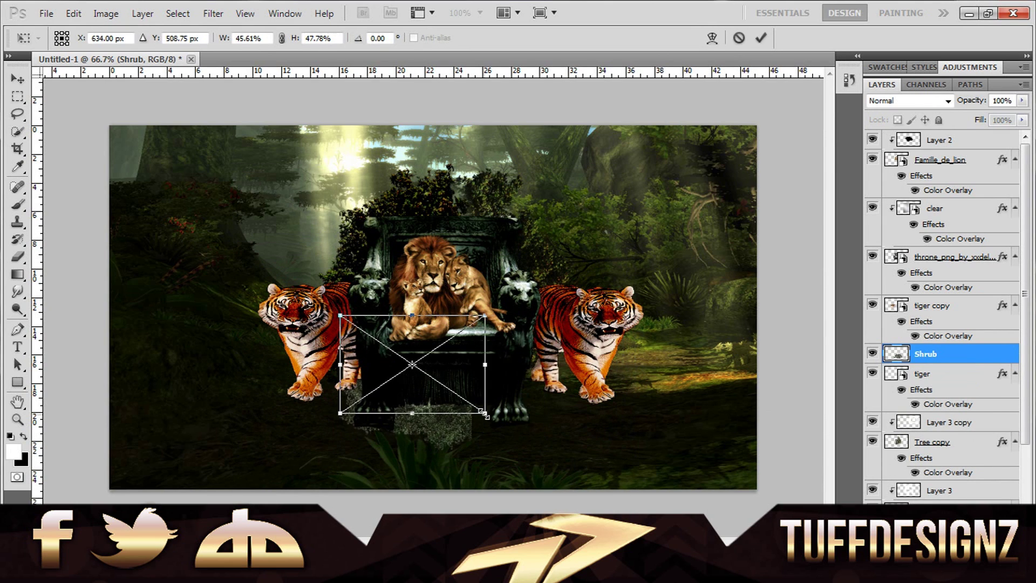
click(762, 37)
drag(925, 353, 966, 213)
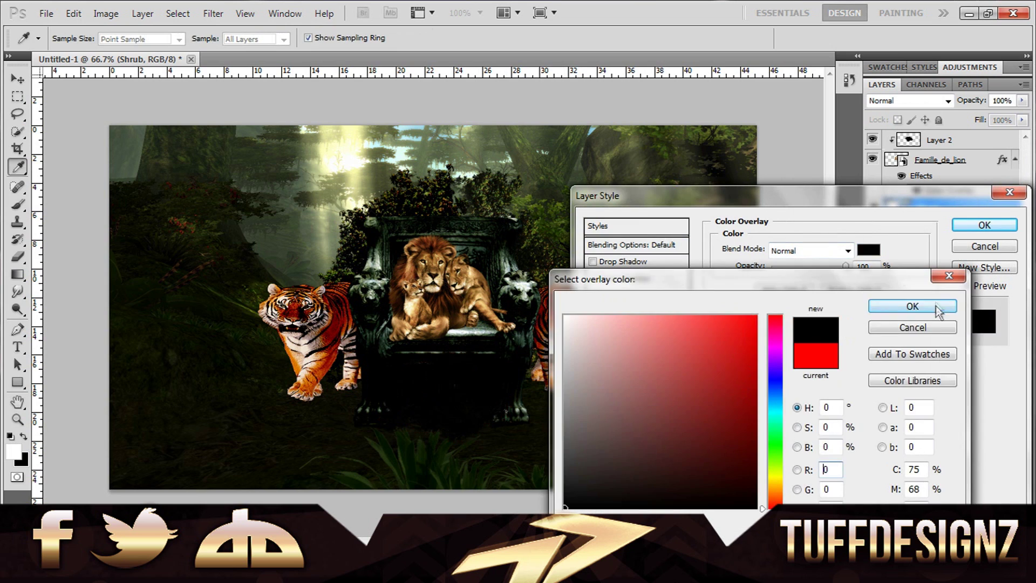
key(Up)
key(Up)
key(Up)
key(Up)
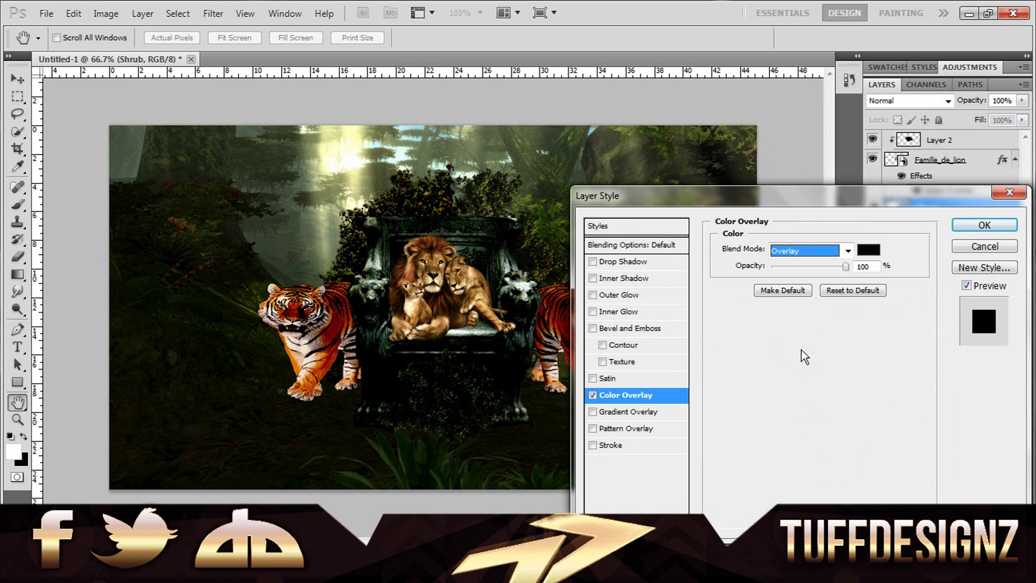
key(Return)
- Resize the shrub again into a small patch below the lions
key(ctrl+t)
drag(507, 444, 441, 404)
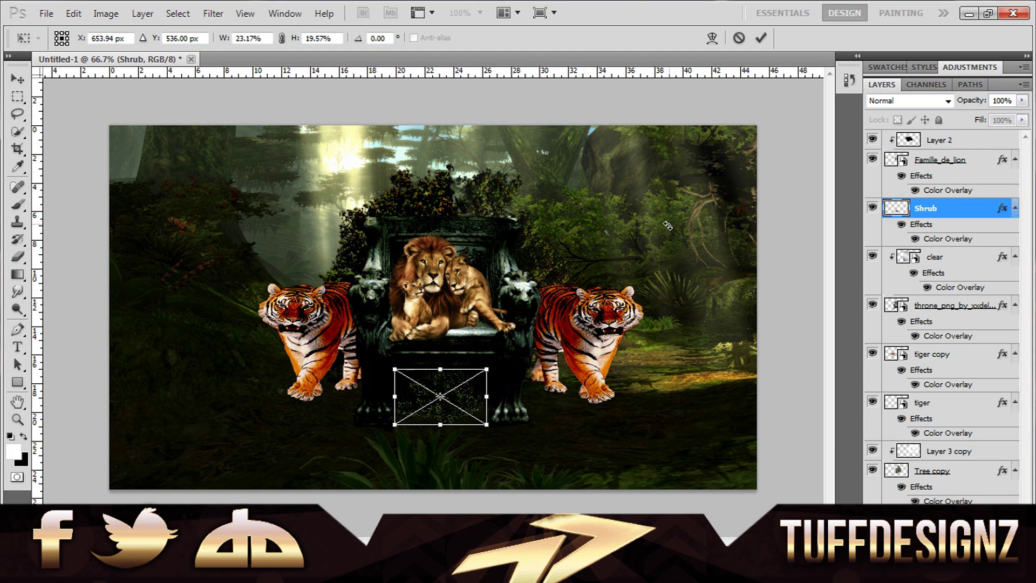
key(Return)
key(b)
- Duplicate the shrub layer twice, creating Shrub copy and Shrub copy 2
right_click(941, 209)
click(799, 180)
key(Return)
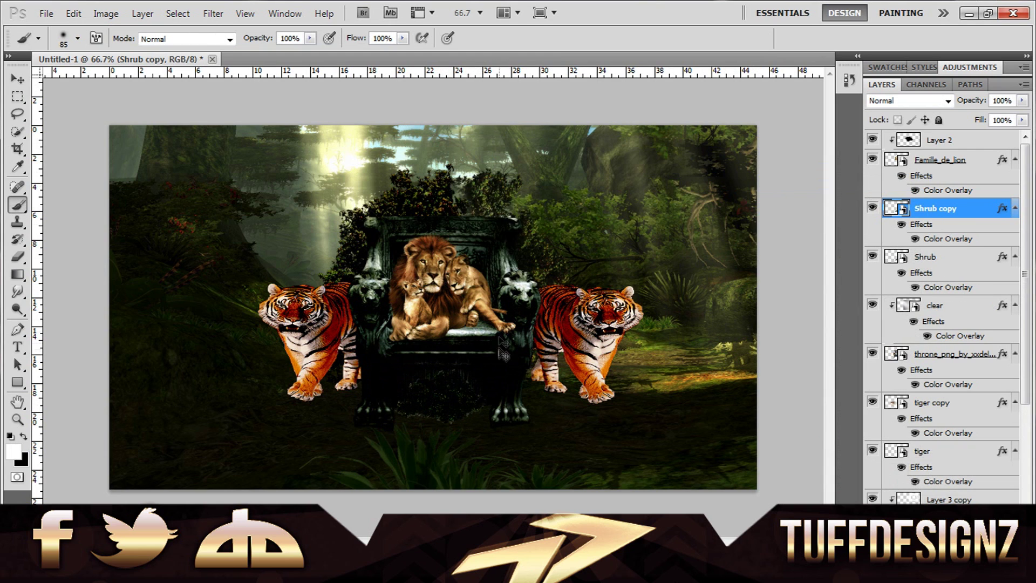
right_click(941, 209)
click(797, 182)
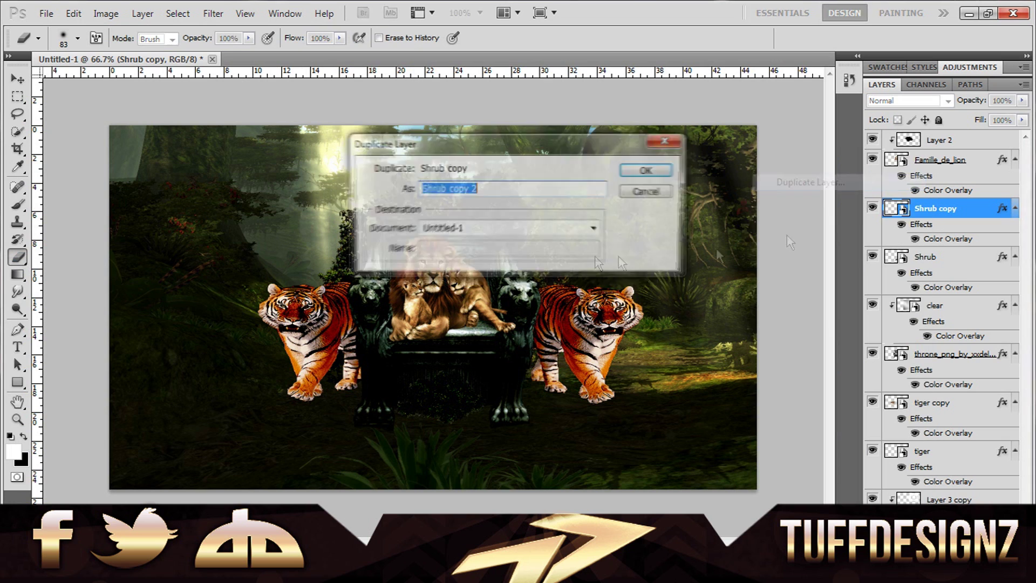
key(Return)
- Rasterize the shrub layers so they can be erased
click(416, 302)
click(507, 227)
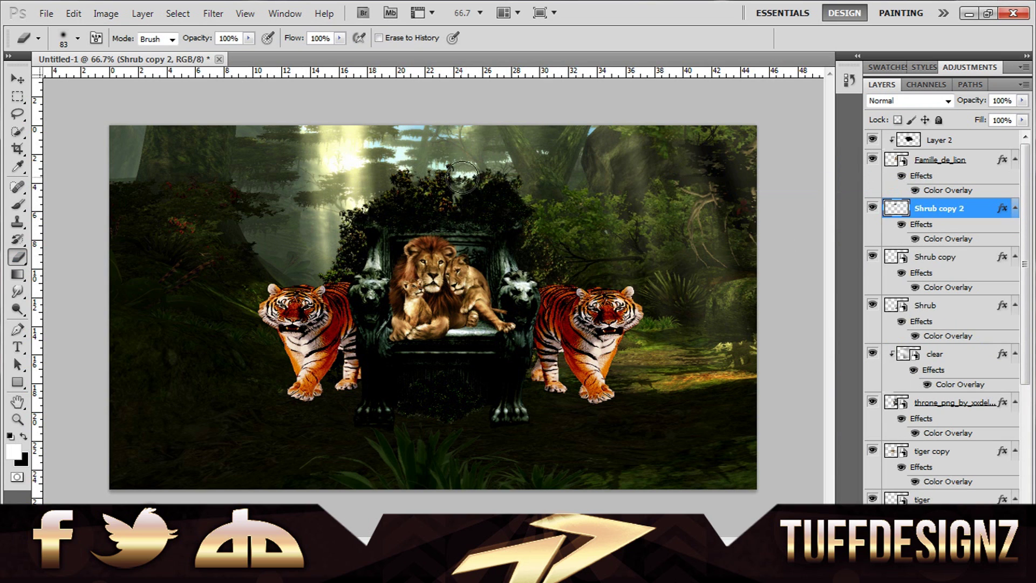
key(alt+bracketright)
key(alt+bracketleft)
key(alt+bracketleft)
click(506, 222)
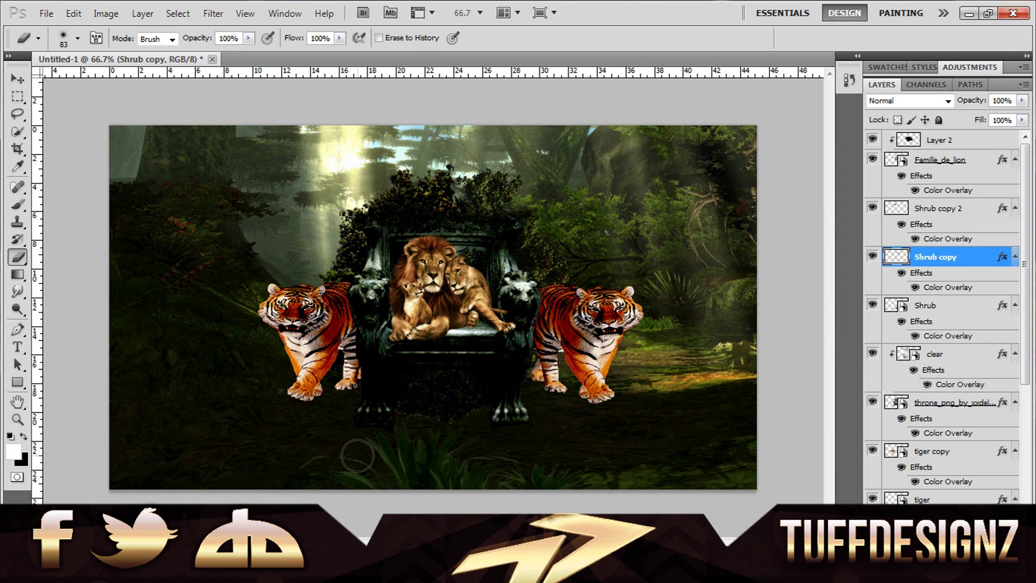
- Close the file browser and show the desktop holding the grass image
key(alt+Tab)
key(alt+Up)
key(alt+Up)
key(l)
key(o)
key(alt+F4)
key(super+d)
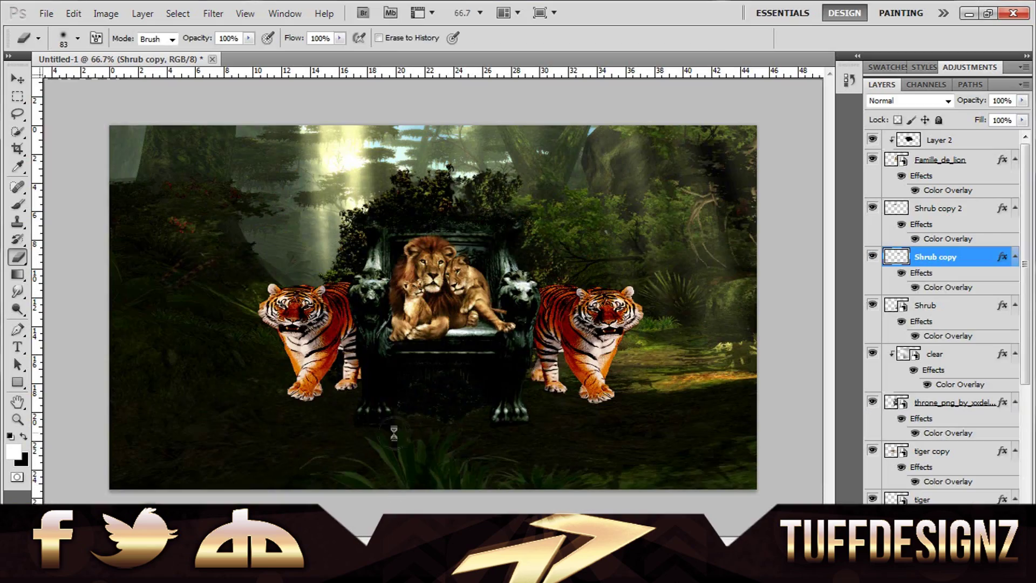
- Place the grass image and shrink it to a patch at the throne's base
drag(372, 507, 432, 335)
drag(566, 439, 522, 405)
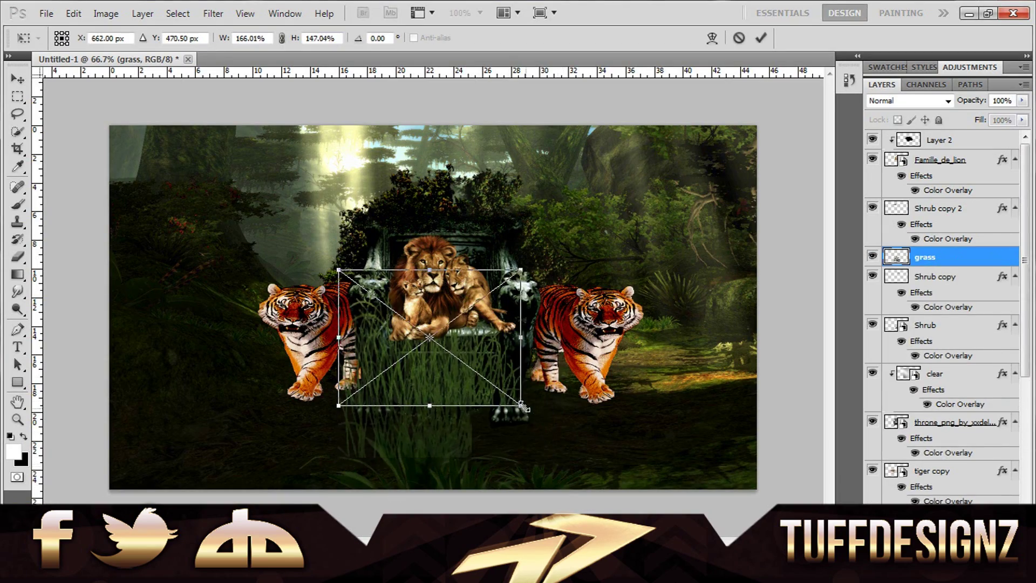
mouse_move(522, 406)
mouse_down()
mouse_move(407, 401)
mouse_move(469, 426)
mouse_up()
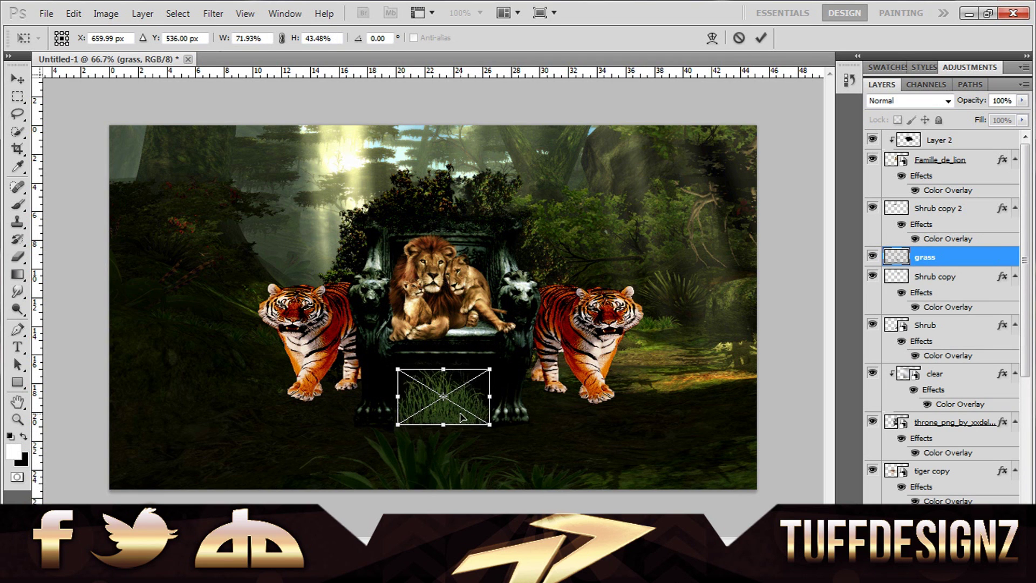
click(760, 38)
key(e)
- Give the grass a black Color Overlay in Soft Light mode and rasterize it
double_click(985, 259)
click(869, 249)
click(928, 304)
click(848, 250)
click(823, 349)
key(Up)
key(Up)
key(Up)
key(Up)
key(Up)
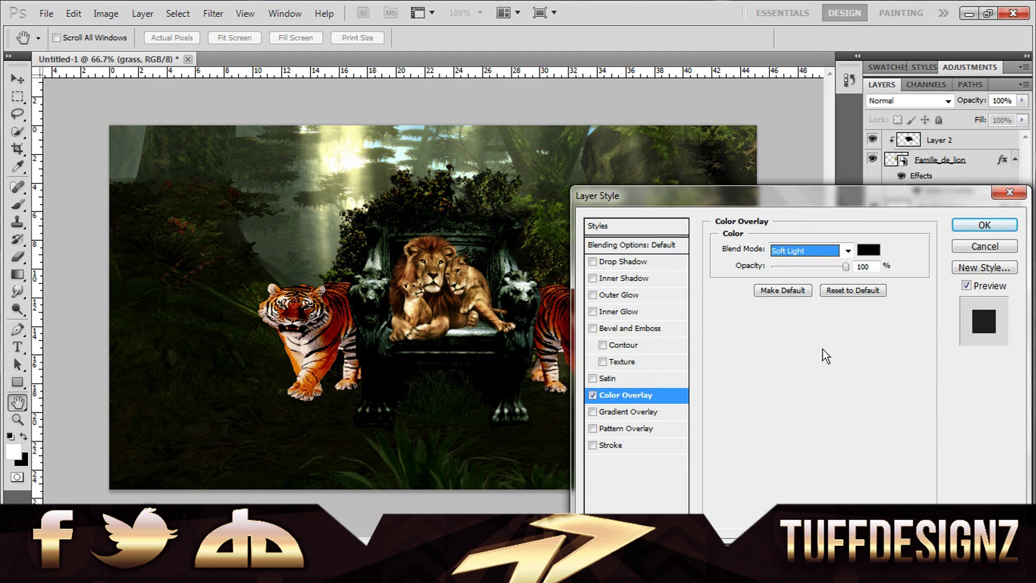
click(971, 226)
click(480, 434)
key(Return)
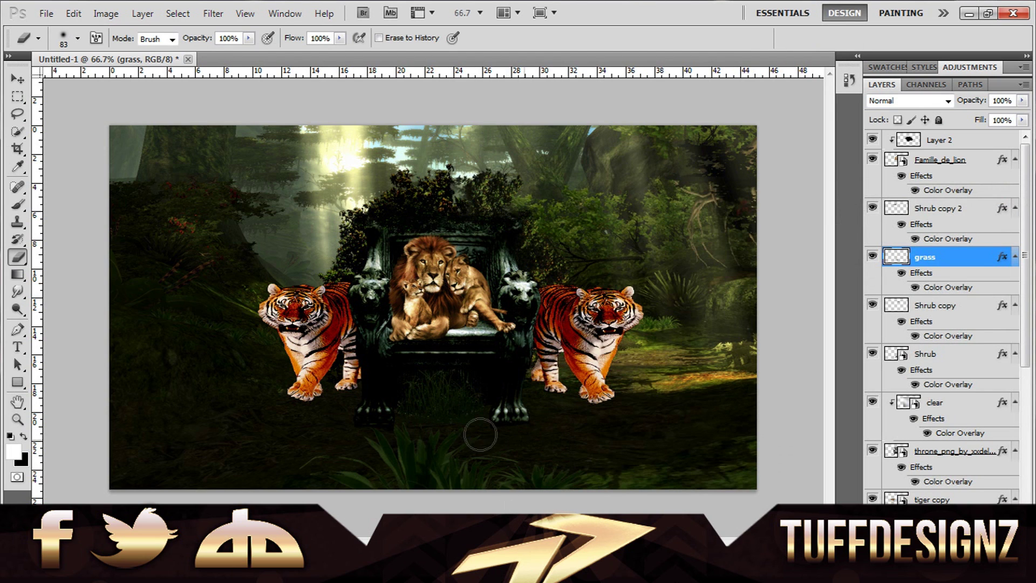
- Duplicate the grass layer three times, up to grass copy 3
right_click(929, 259)
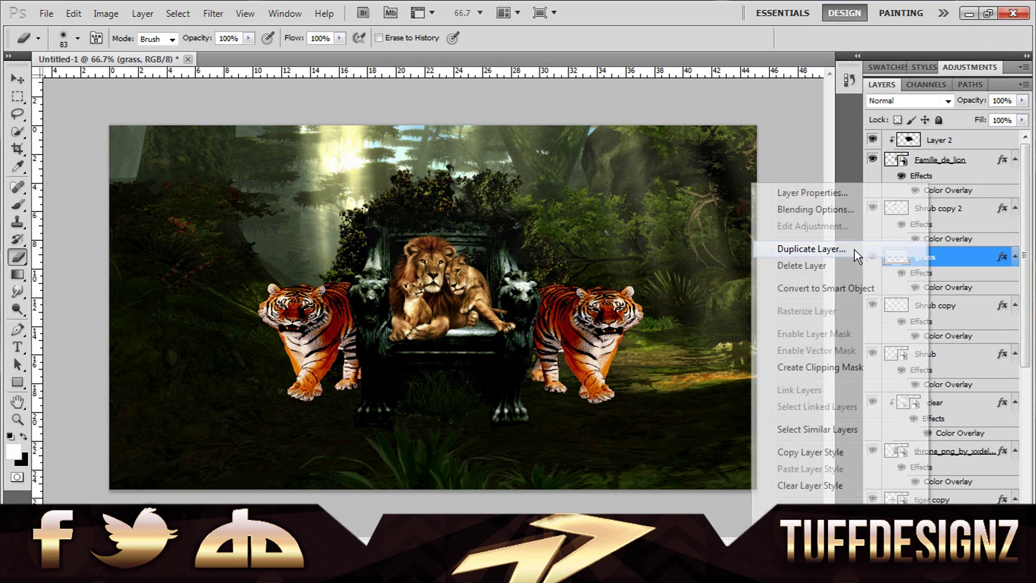
click(852, 244)
key(Return)
right_click(923, 257)
click(852, 244)
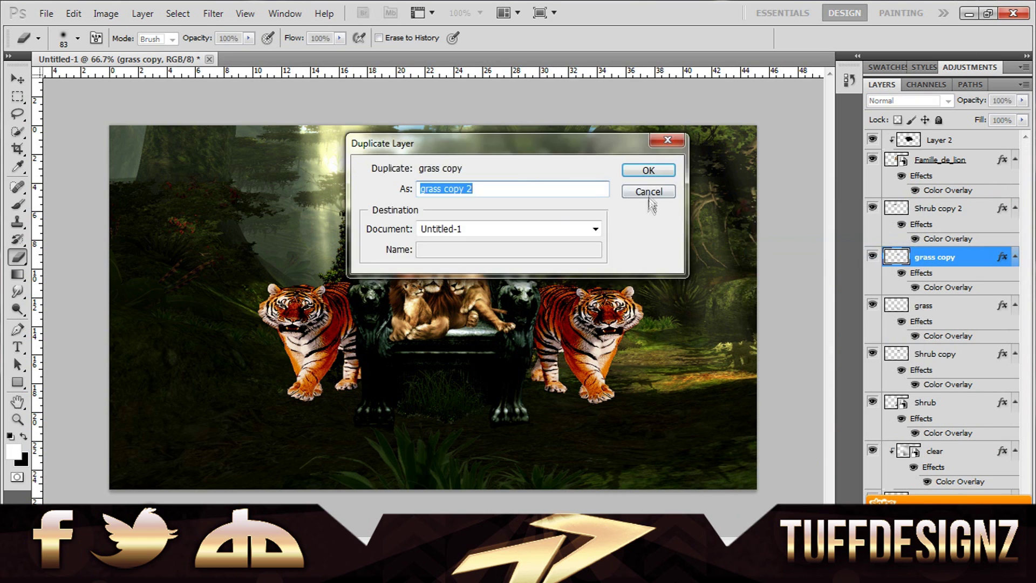
key(Return)
right_click(939, 257)
click(853, 244)
key(Return)
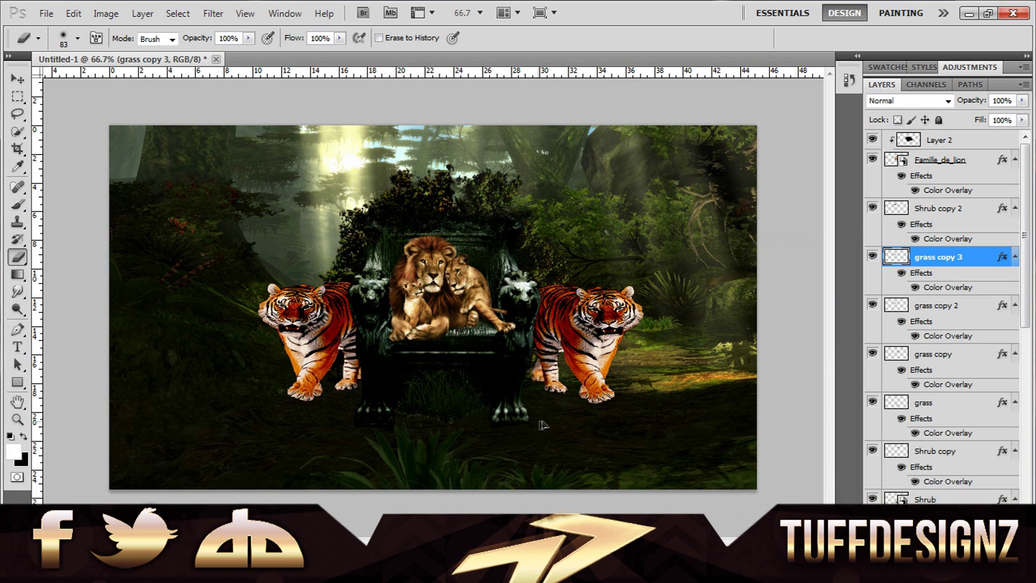
- Duplicate the shrub layer twice more, creating Shrub copy 3 and Shrub copy 4
right_click(939, 209)
click(895, 241)
key(Return)
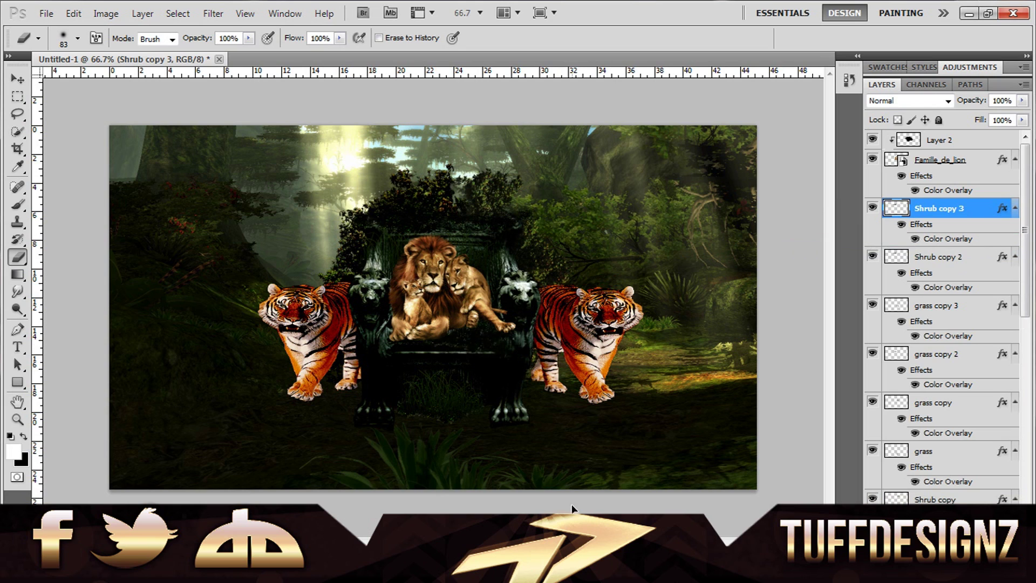
right_click(976, 214)
click(852, 241)
key(Return)
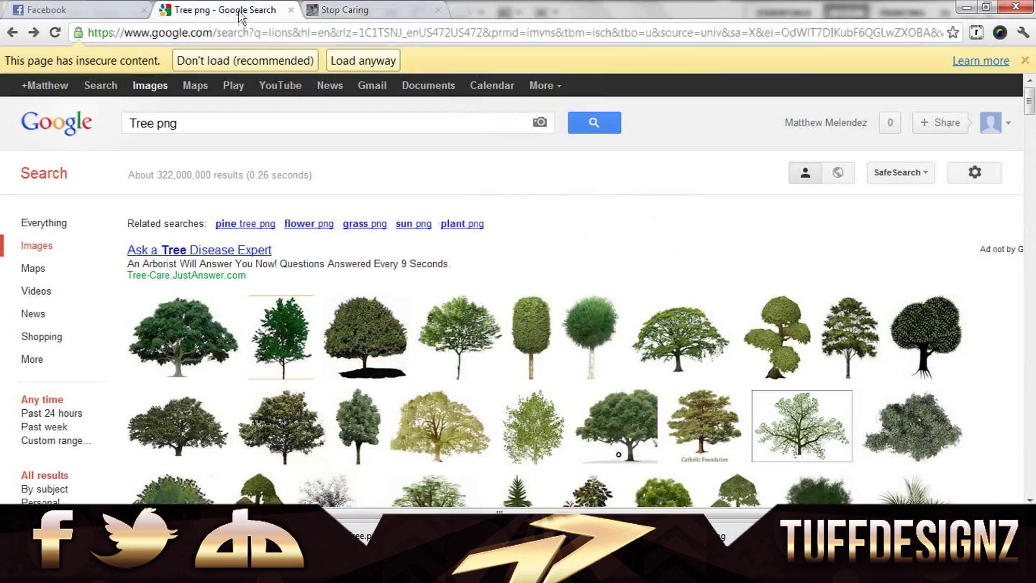
- Search the web for the creator's name, then navigate to youtube.com
click(240, 33)
text(jaysnipes)
key(Return)
click(212, 224)
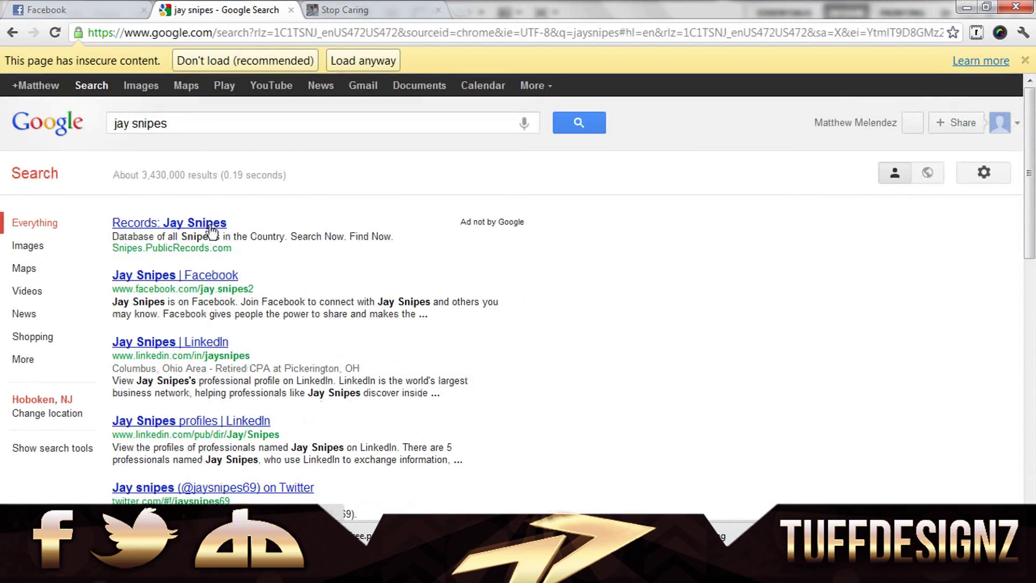
triple_click(215, 116)
key(BackSpace)
text(youtubecom)
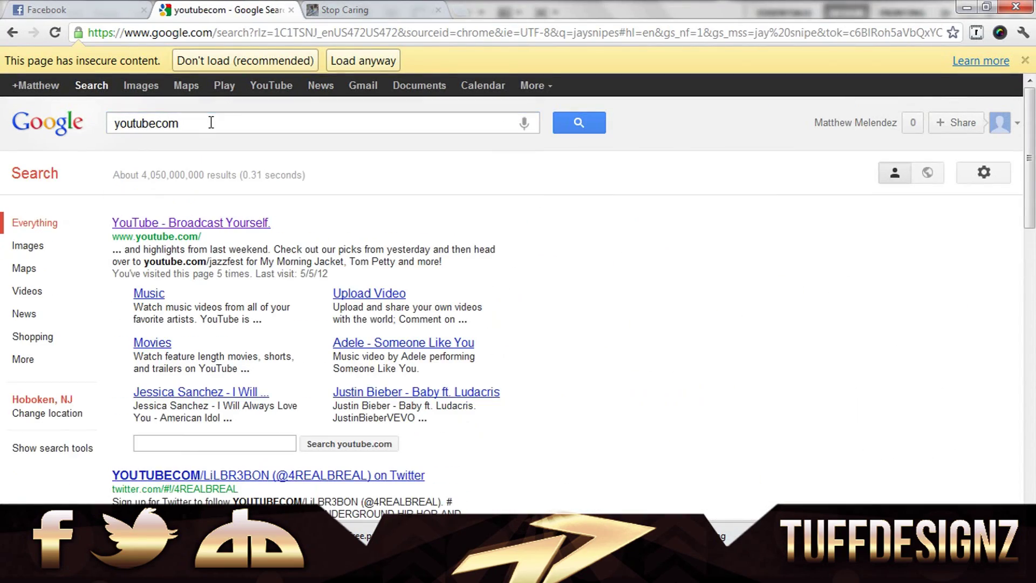
click(191, 222)
- Search YouTube for the creator's channel, correcting the spelling of the name
click(461, 86)
text(jay snipes)
key(Return)
key(BackSpace)
text(z)
key(Return)
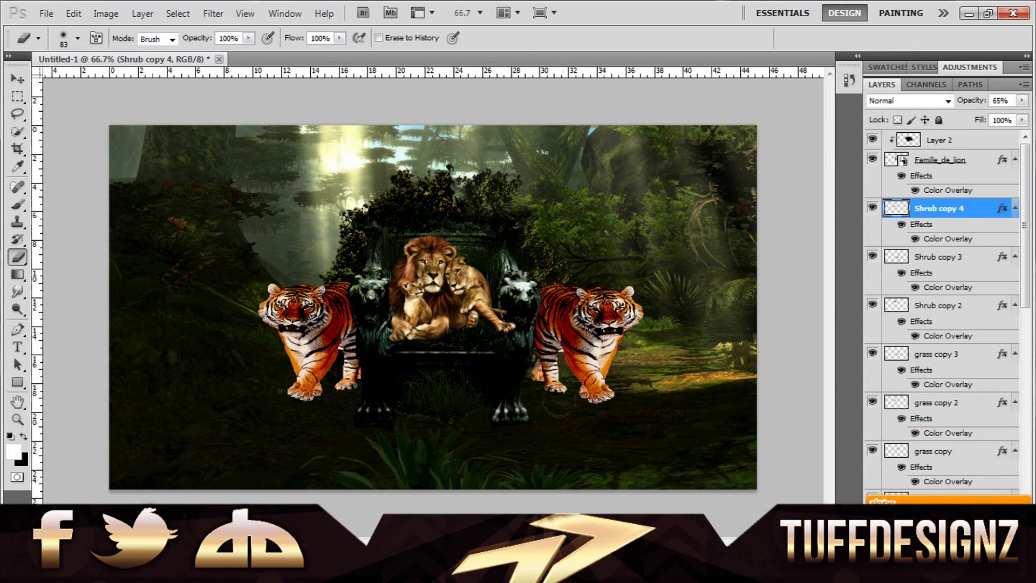
- Duplicate the shrub layer twice, creating Shrub copy 5 and Shrub copy 6
right_click(920, 211)
click(837, 250)
click(652, 164)
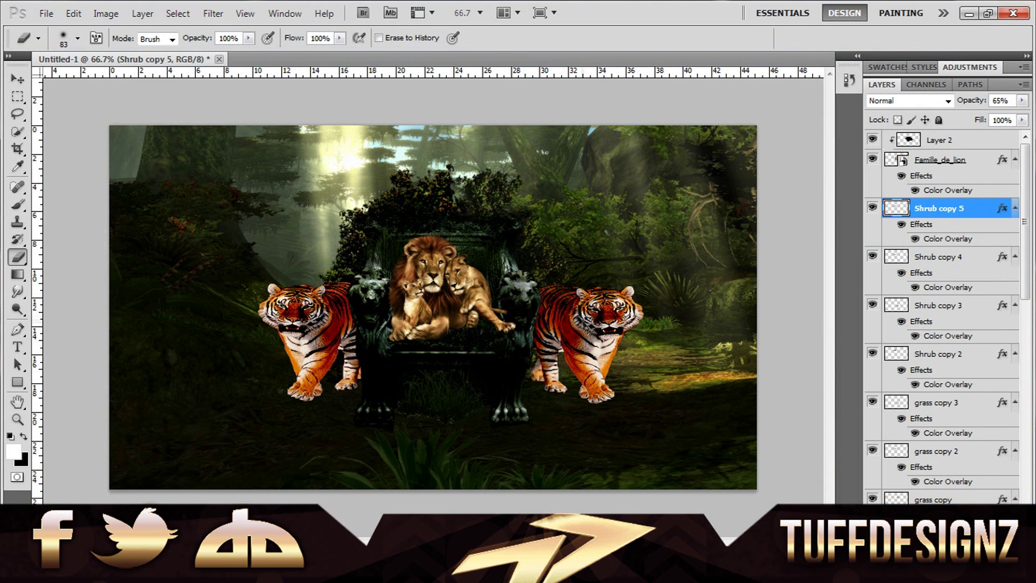
right_click(950, 213)
click(836, 250)
click(651, 167)
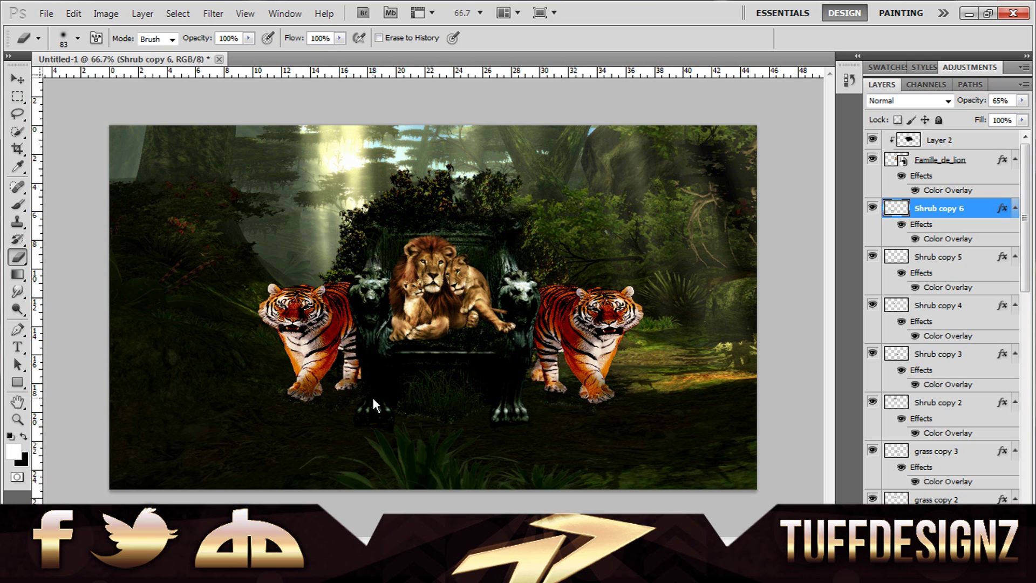
- Move Shrub copies 5 and 6 beneath the tiger copy layer, then view the finished scene
shift+click(939, 256)
mouse_move(939, 257)
mouse_down()
mouse_move(939, 488)
mouse_move(948, 456)
mouse_up()
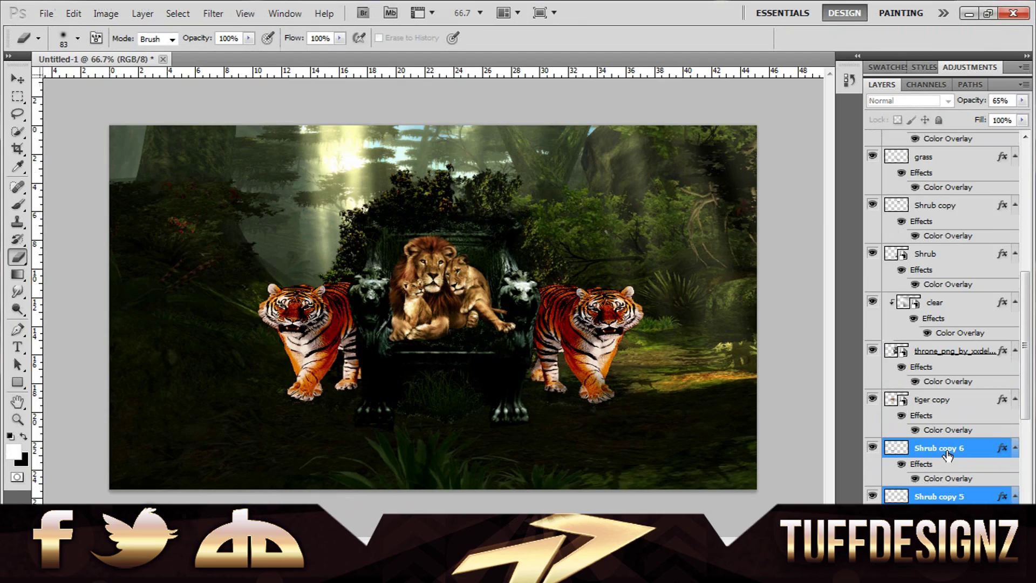
click(969, 12)
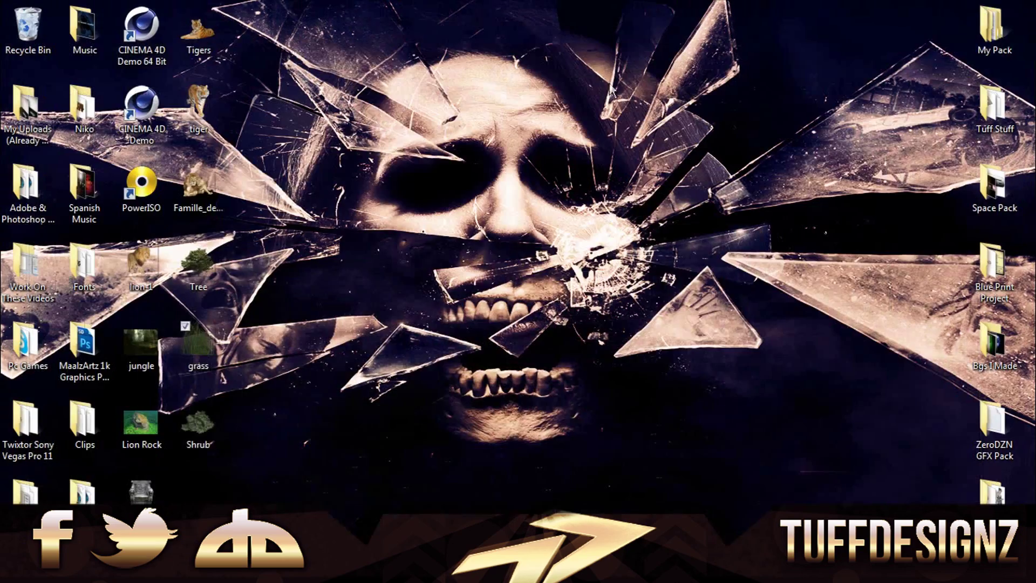
click(324, 572)
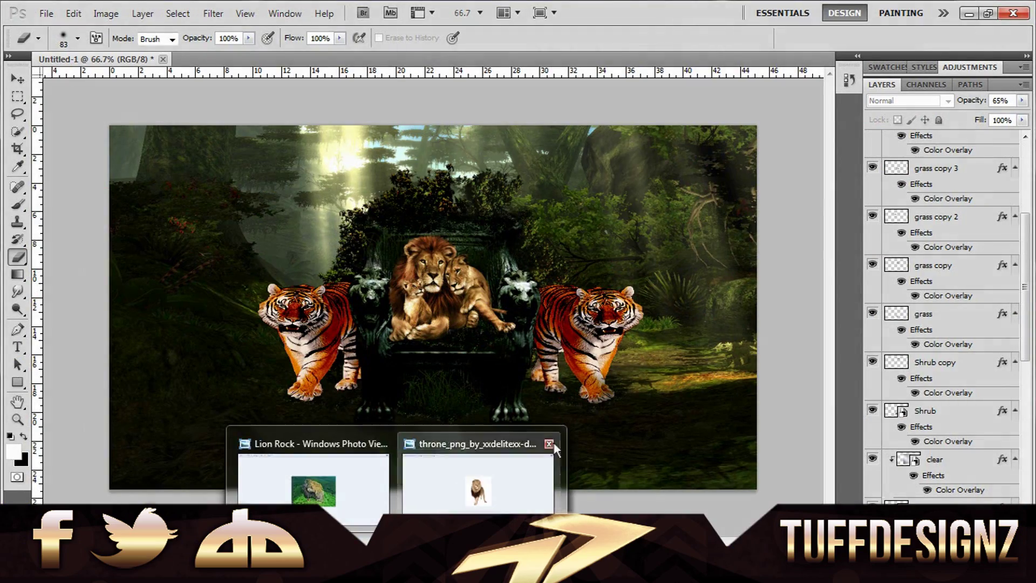